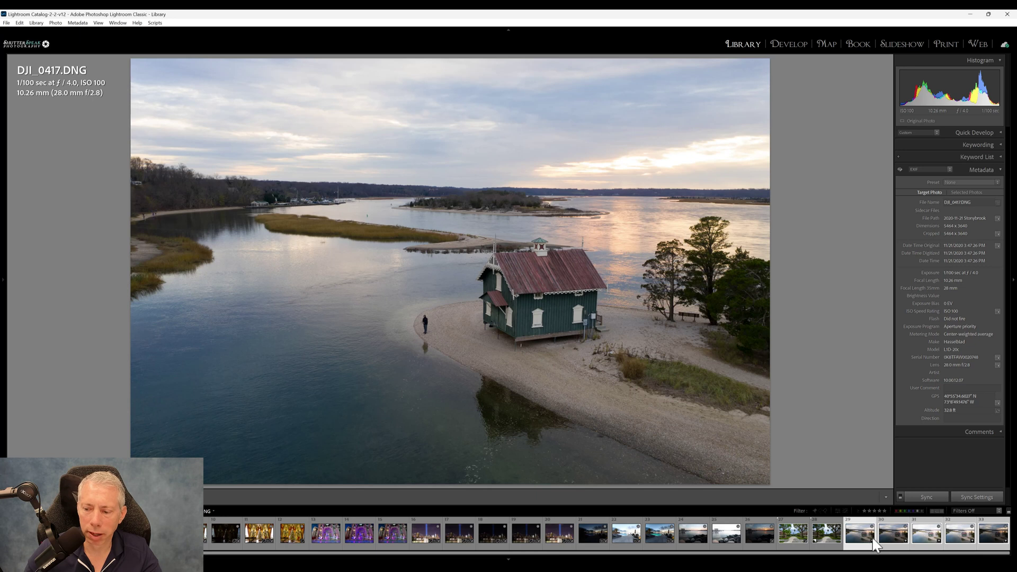
# Step: Select the five bracketed drone exposures DJI_0417–DJI_0421 in the filmstrip
pyautogui.click(928, 535)
pyautogui.click(960, 533)
pyautogui.click(926, 532)
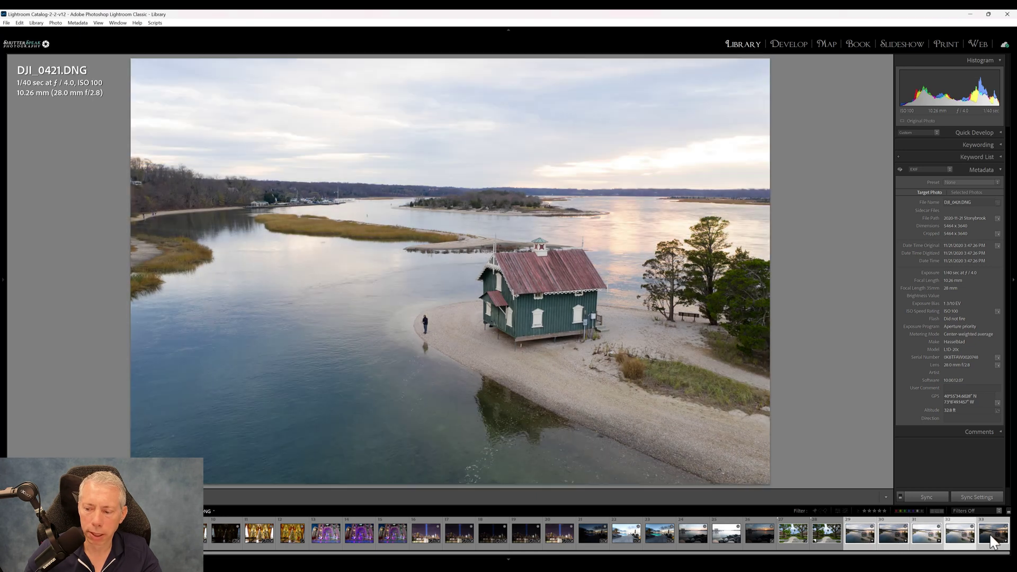
pyautogui.press('Right')
pyautogui.press('Right')
pyautogui.click(866, 536)
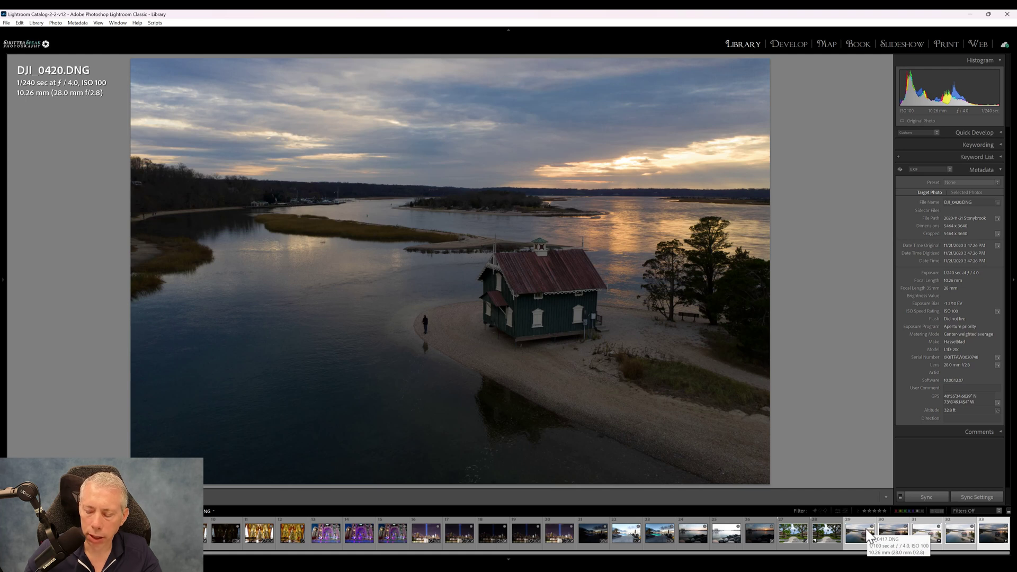
# Step: Export the selected exposures to HDR Merge in Luminar Neo
pyautogui.rightClick(868, 535)
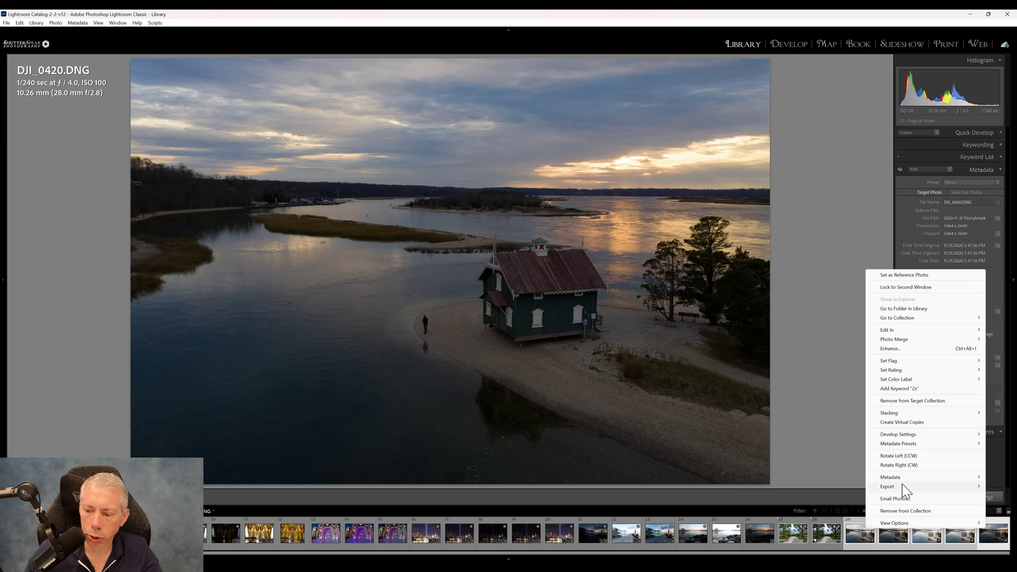
pyautogui.moveTo(903, 486)
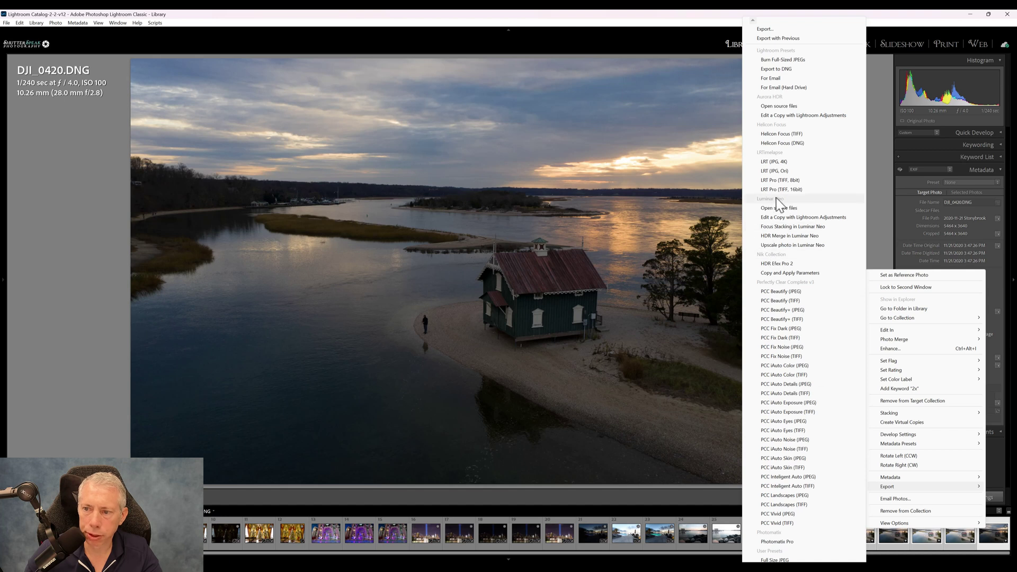
pyautogui.click(787, 245)
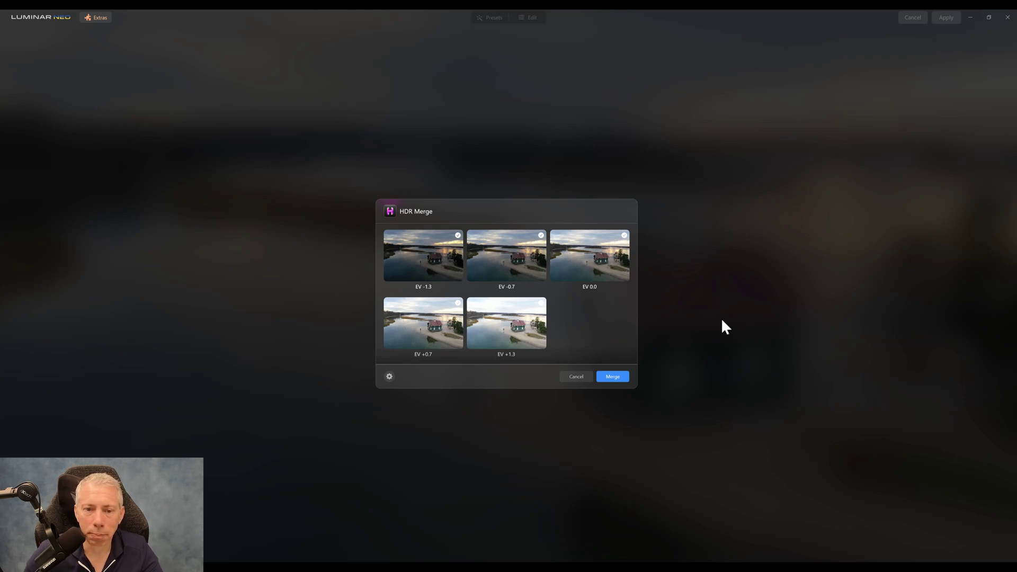
# Step: Merge the five exposures with Ghost Reduction on, reference DJI_0417, amount Medium
pyautogui.click(389, 376)
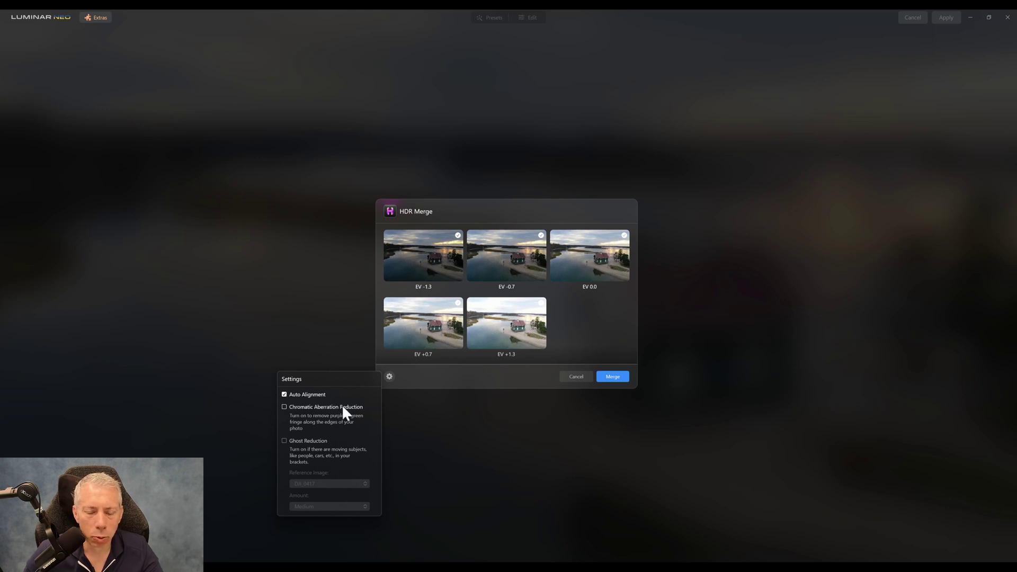
pyautogui.click(311, 442)
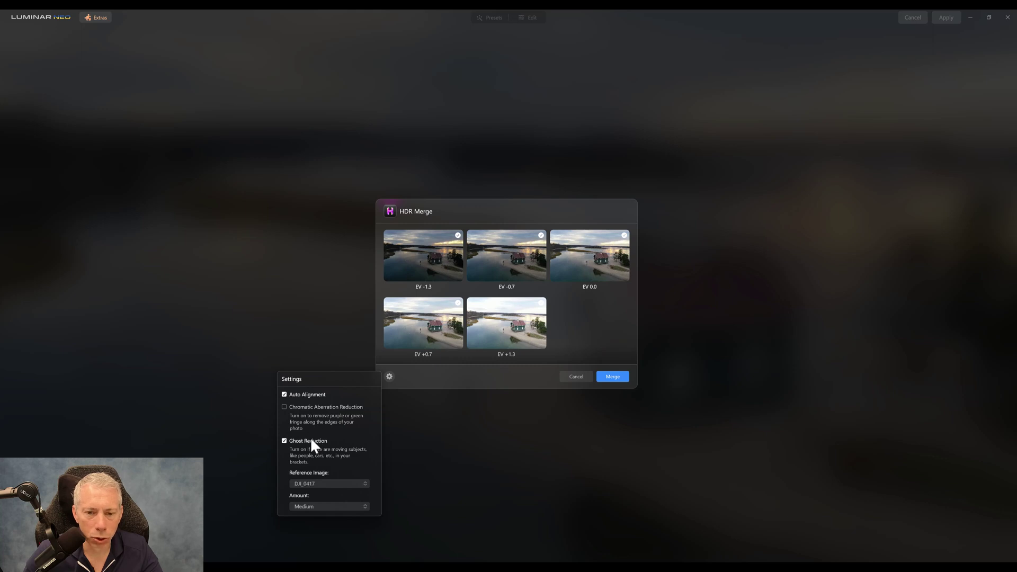
pyautogui.click(364, 483)
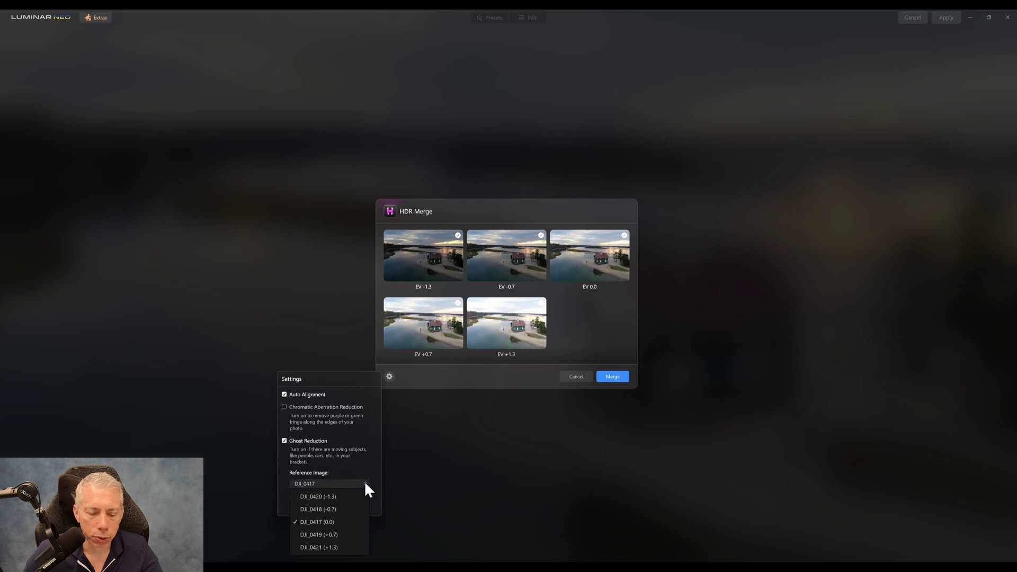
pyautogui.click(325, 522)
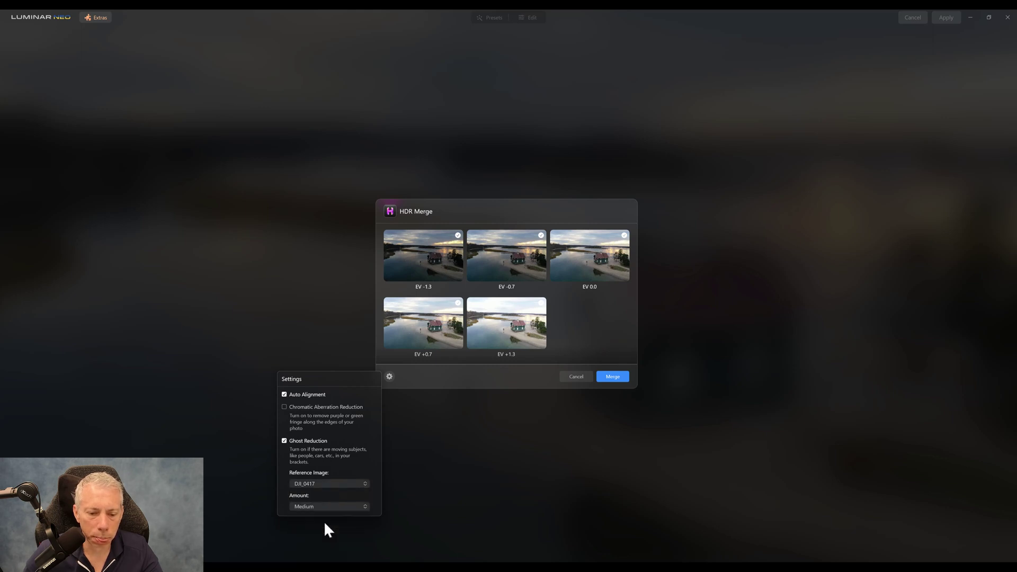
pyautogui.click(368, 484)
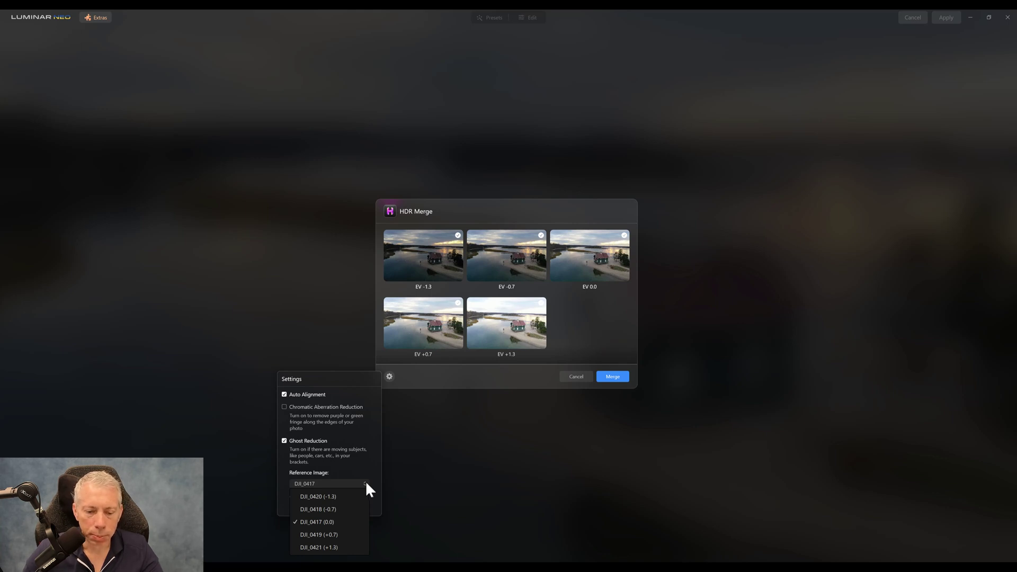
pyautogui.click(336, 521)
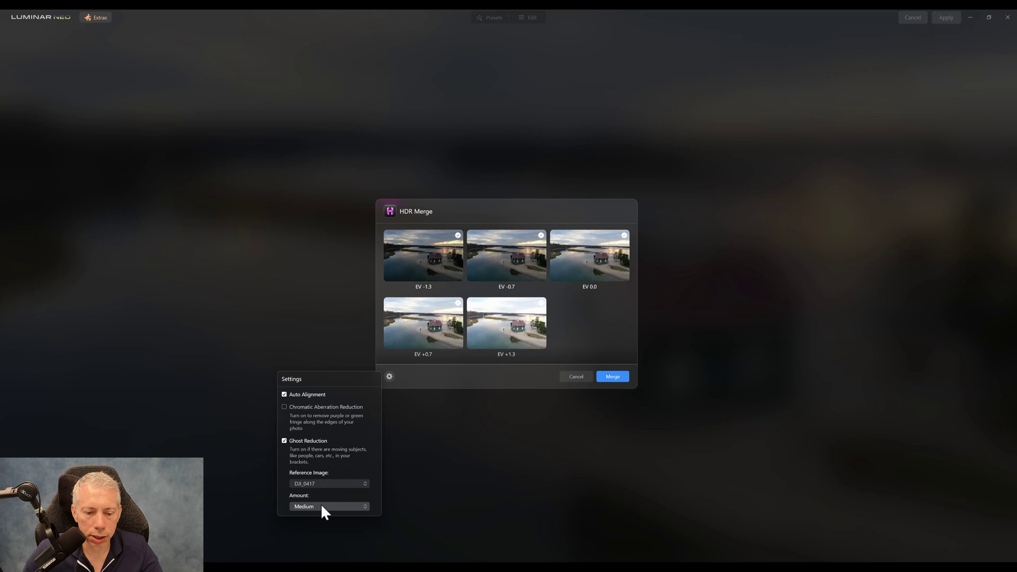
pyautogui.click(323, 507)
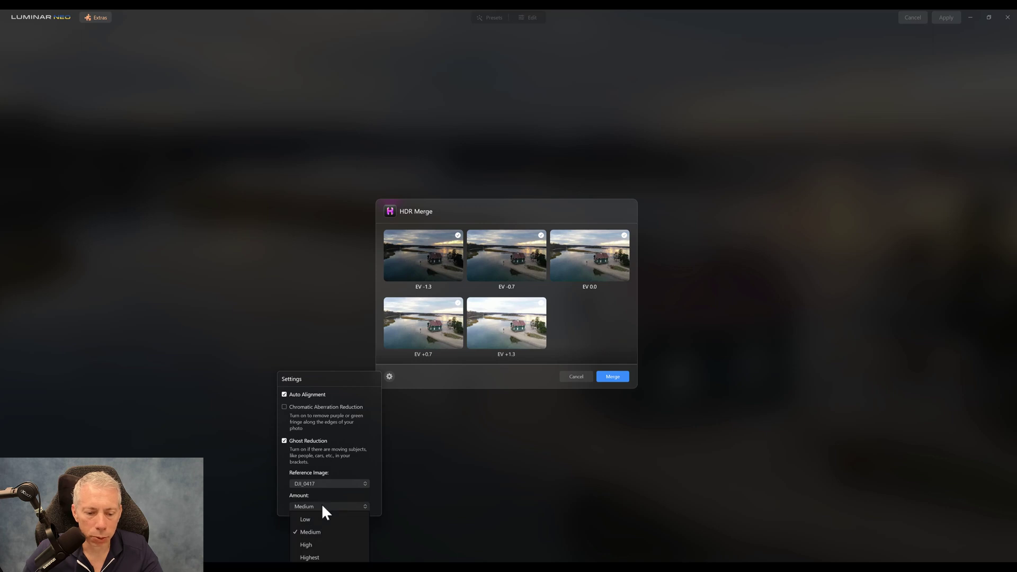
pyautogui.click(322, 504)
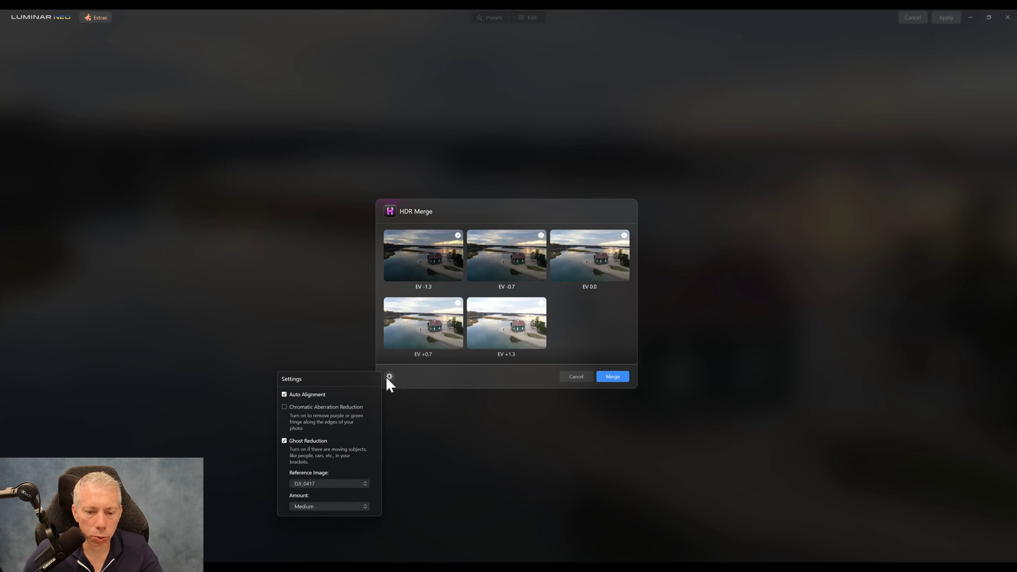
pyautogui.click(614, 376)
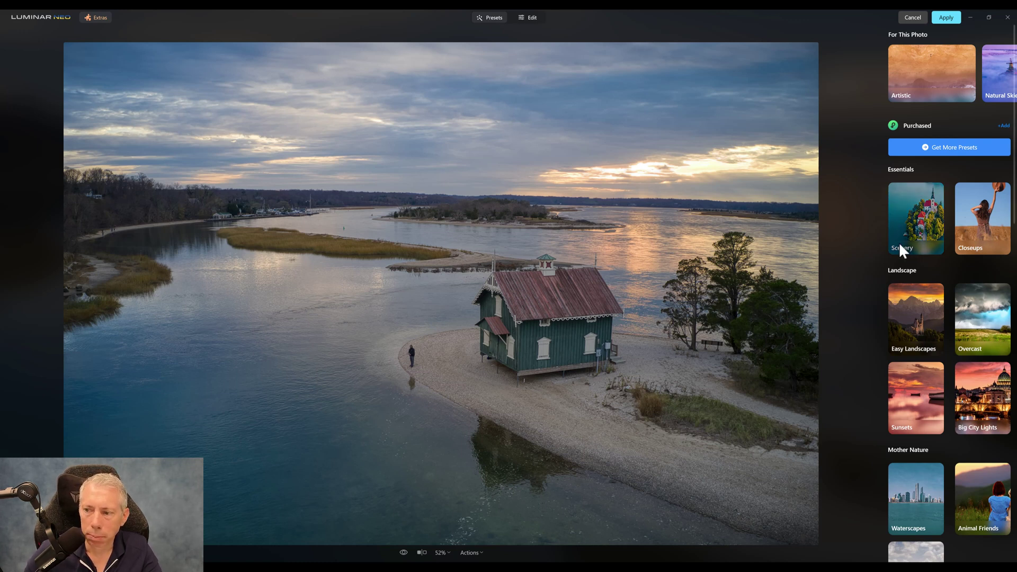
# Step: Open the Easy Landscapes collection in the Presets panel after the merge finishes
pyautogui.scroll(-5, 914, 301)
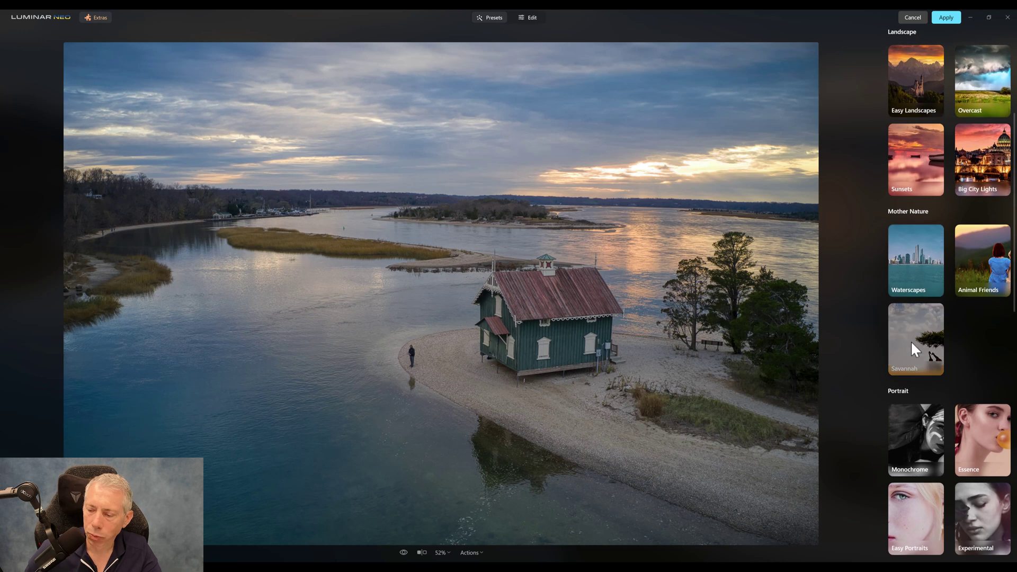
pyautogui.scroll(-10, 908, 349)
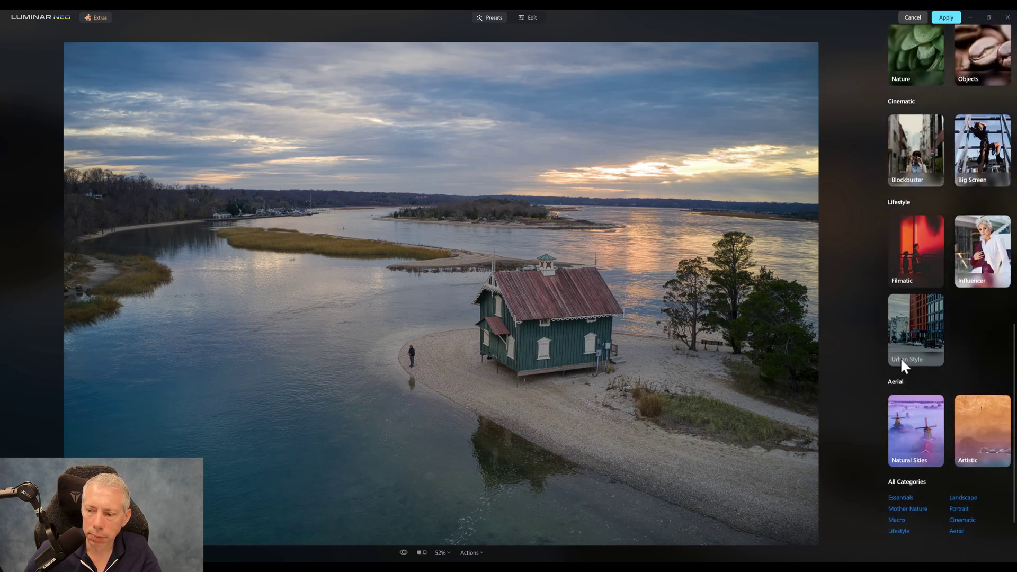
pyautogui.scroll(15, 900, 358)
pyautogui.scroll(2, 897, 355)
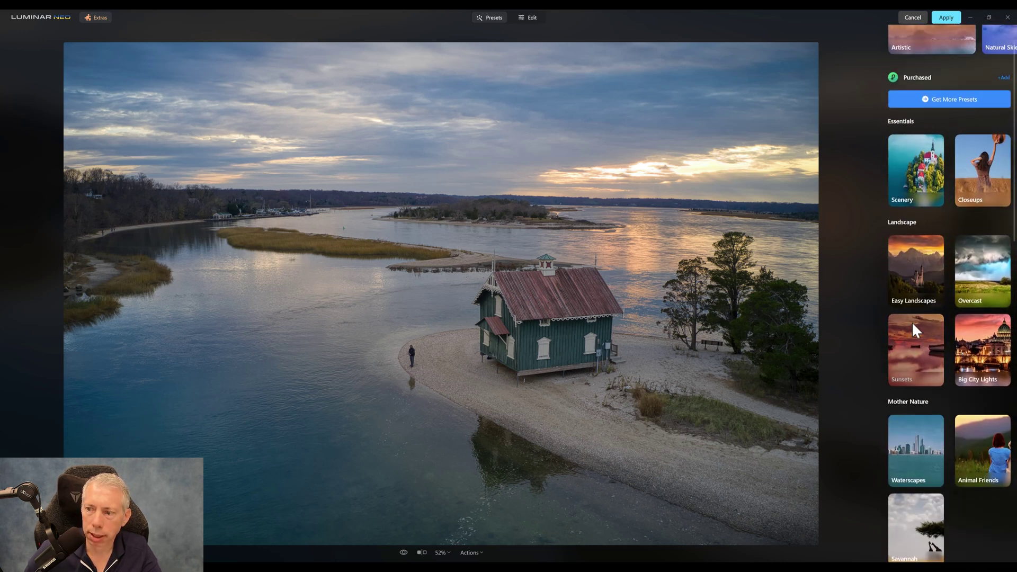
pyautogui.click(912, 270)
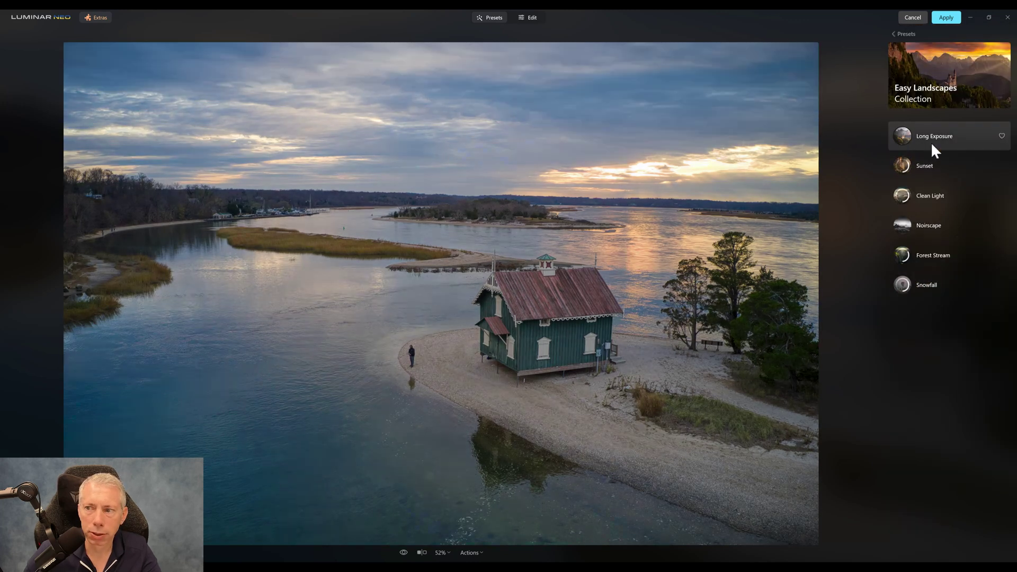
# Step: Preview the Long Exposure, Sunset, Clean Light, Noirscape, Forest Stream and Snowfall presets
pyautogui.click(931, 145)
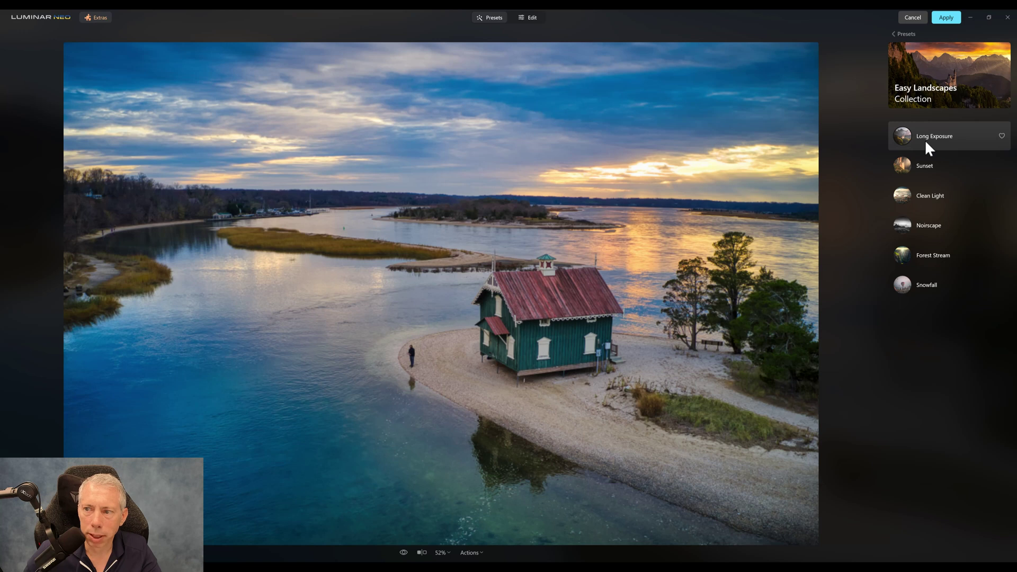
pyautogui.click(924, 166)
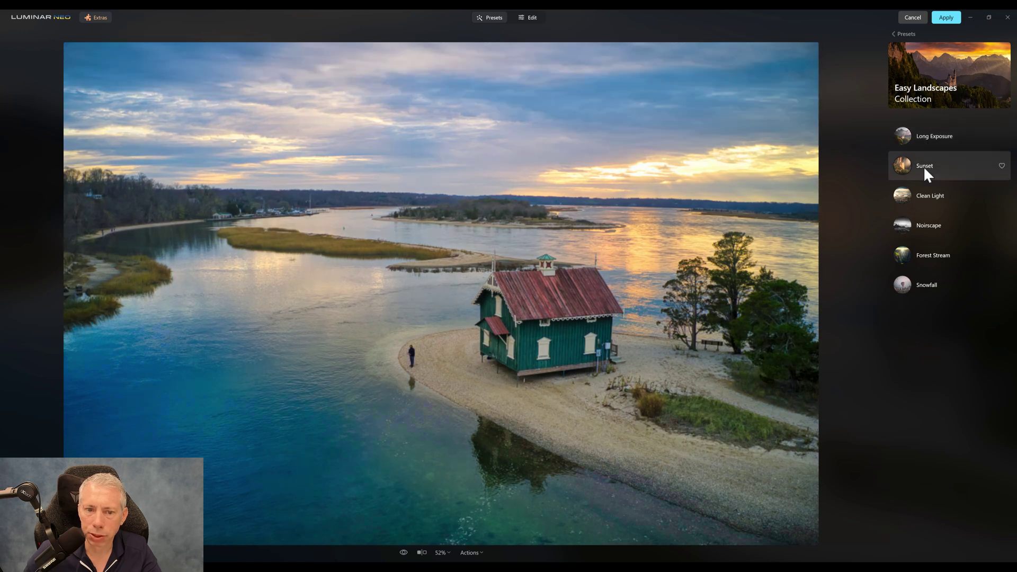
pyautogui.click(918, 194)
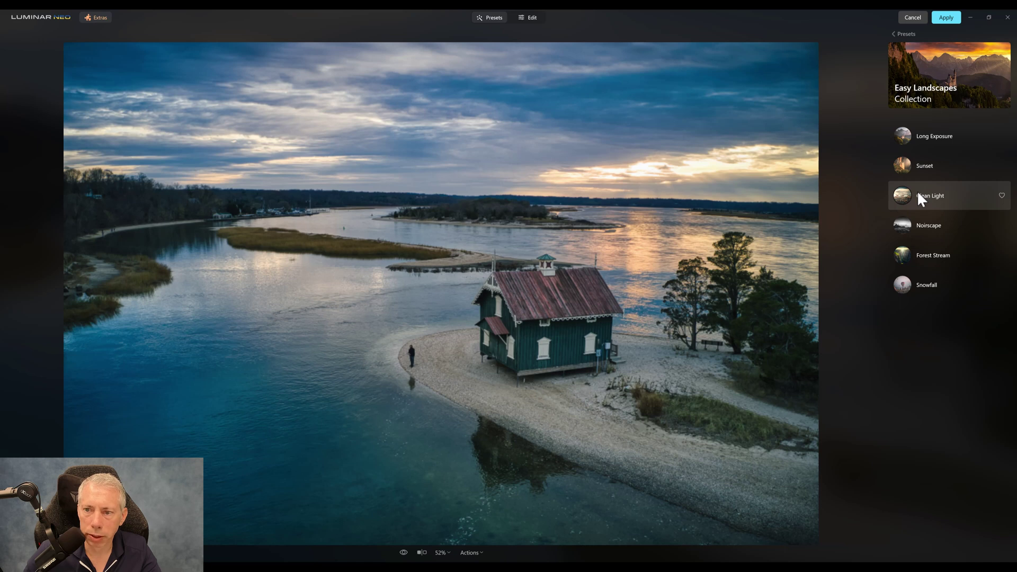
pyautogui.click(912, 224)
pyautogui.click(923, 259)
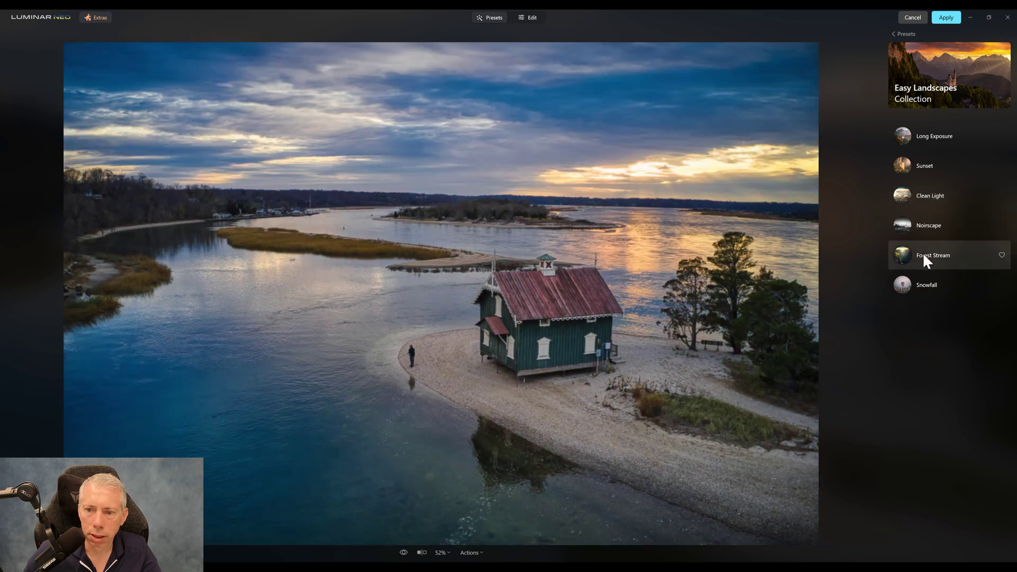
pyautogui.click(927, 280)
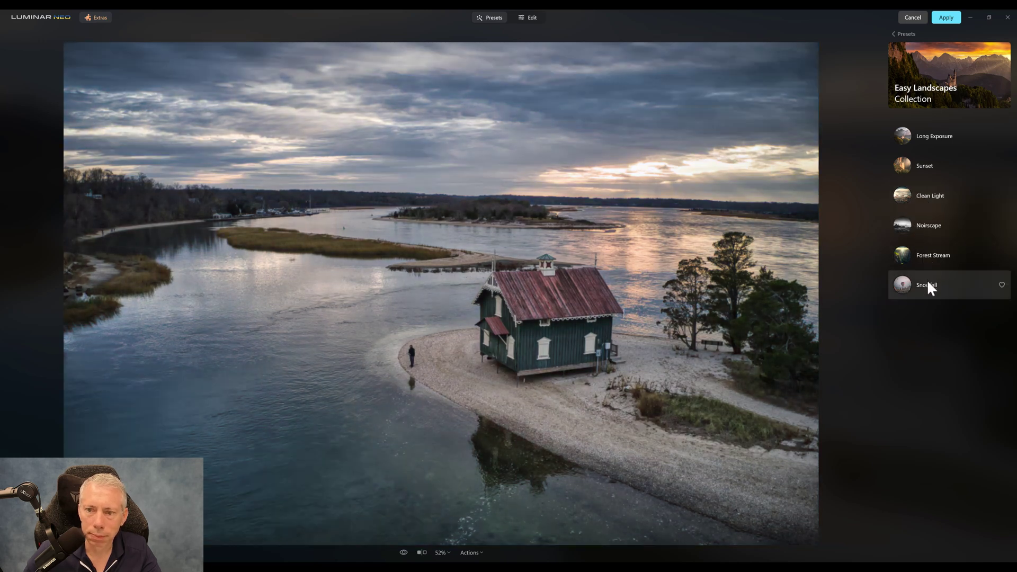
# Step: Apply the Long Exposure preset with its amount reduced from 99 to 40
pyautogui.click(930, 165)
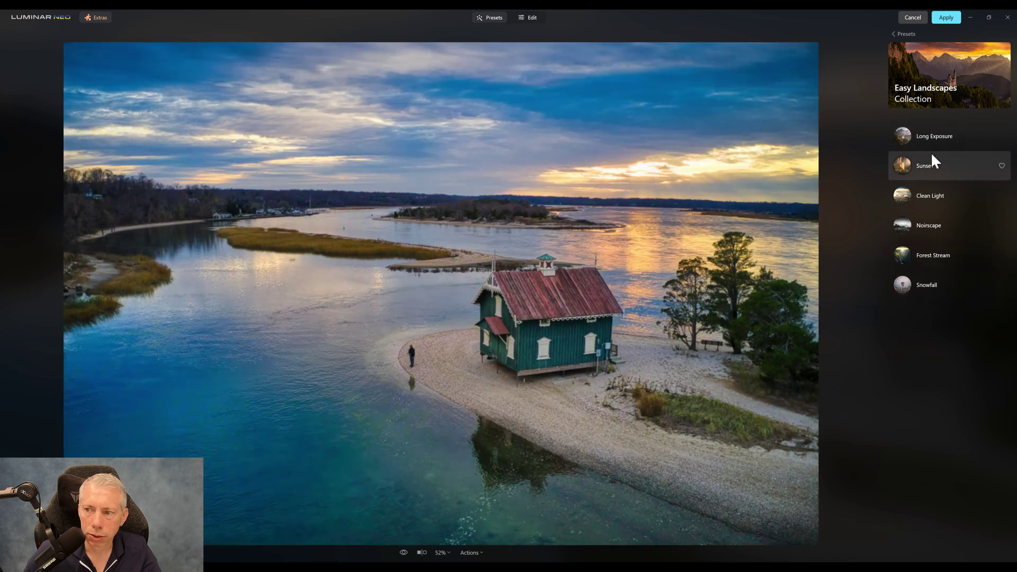
pyautogui.click(930, 146)
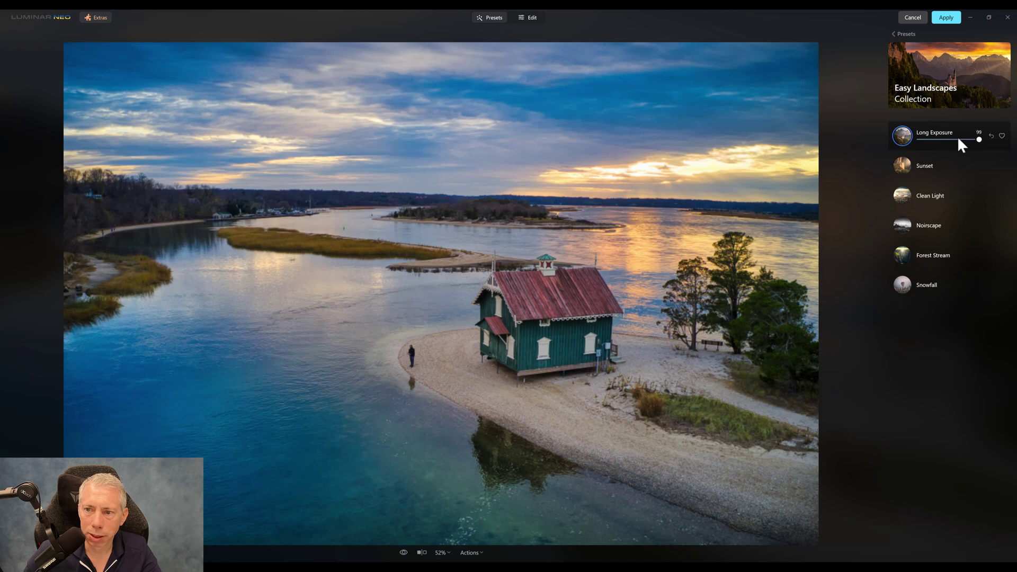
pyautogui.moveTo(957, 136); pyautogui.dragTo(942, 135)
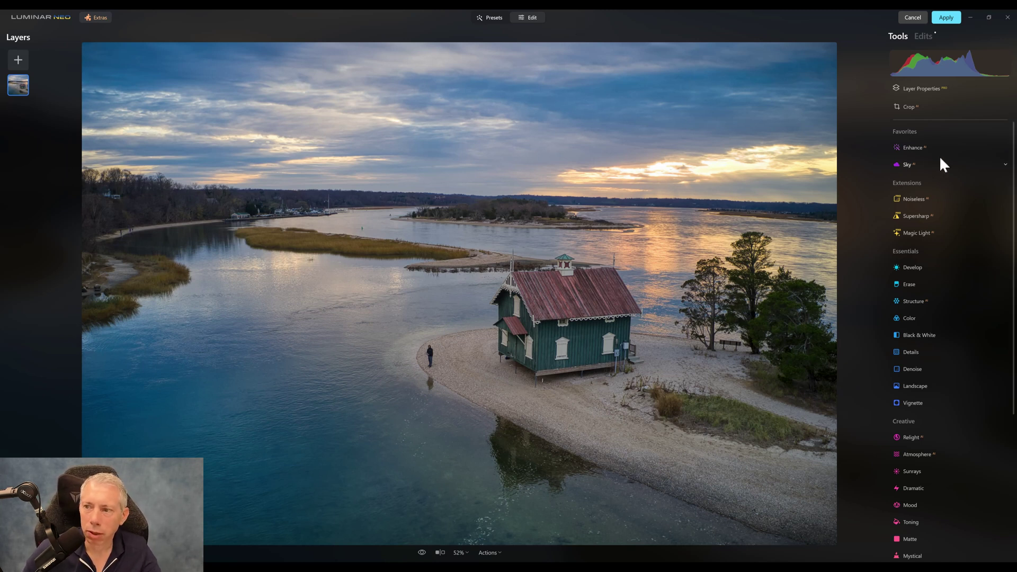
# Step: Set Enhance Accent to 12 and Sky Enhancer to 30
pyautogui.click(909, 148)
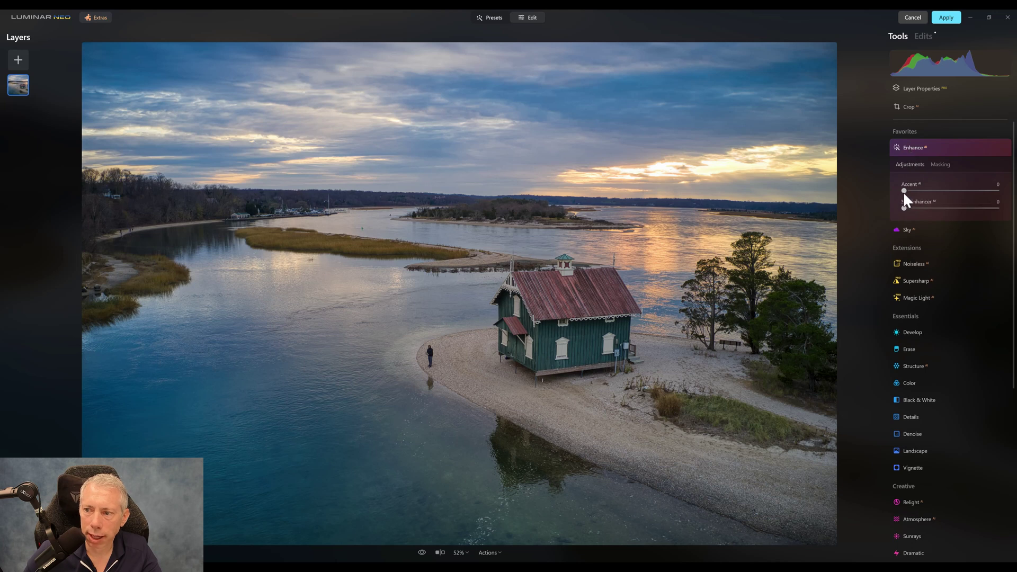
pyautogui.moveTo(904, 190); pyautogui.dragTo(943, 207)
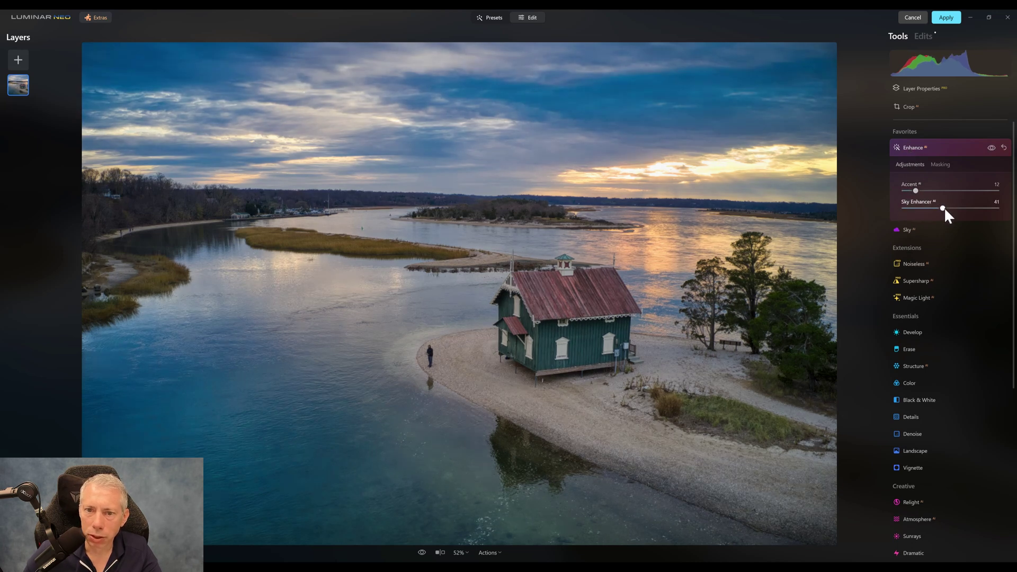
pyautogui.click(934, 208)
pyautogui.moveTo(930, 209); pyautogui.dragTo(932, 208)
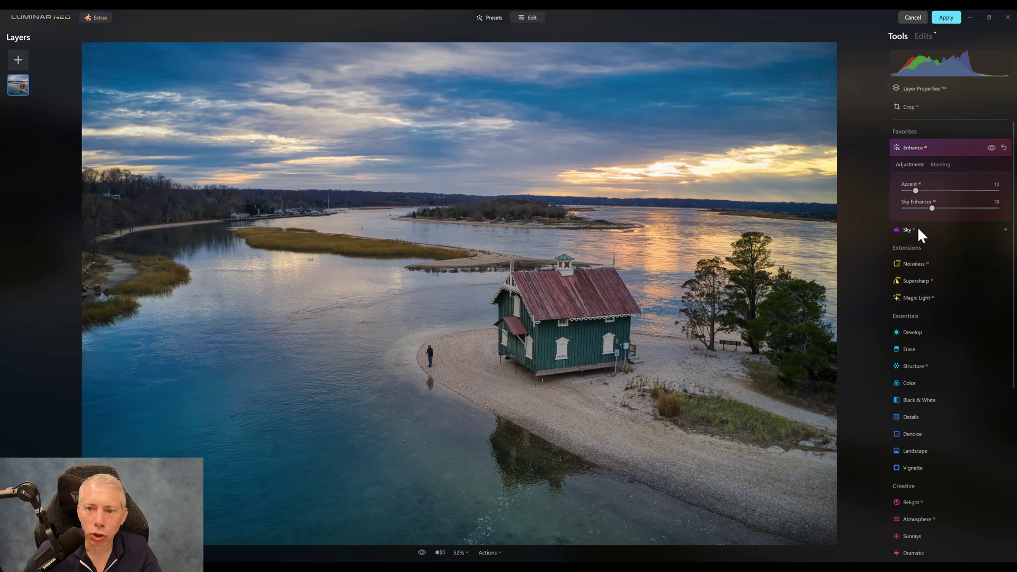
# Step: Glance at the Sky options, then expand Develop's Light sliders instead
pyautogui.click(916, 227)
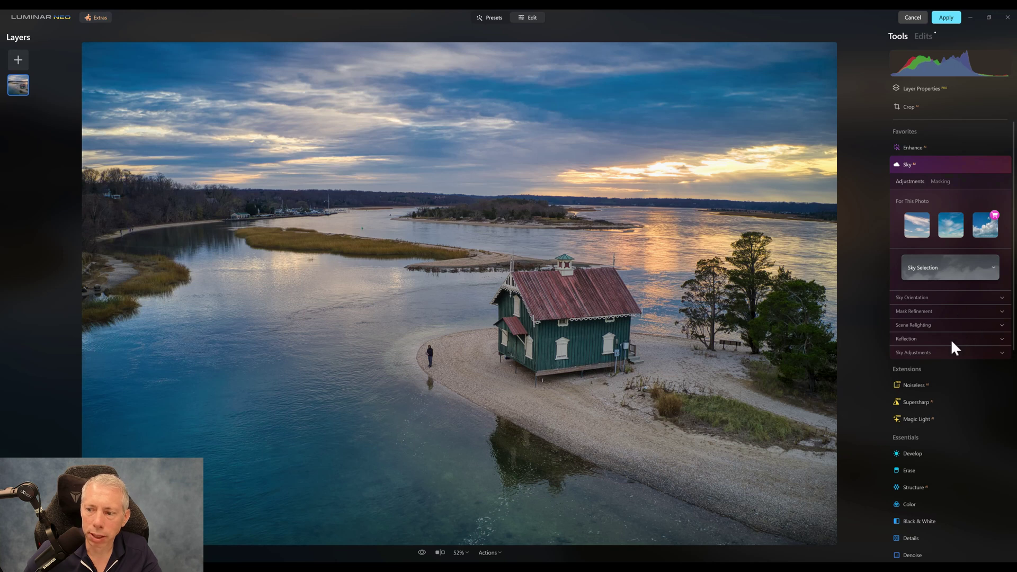
pyautogui.click(914, 164)
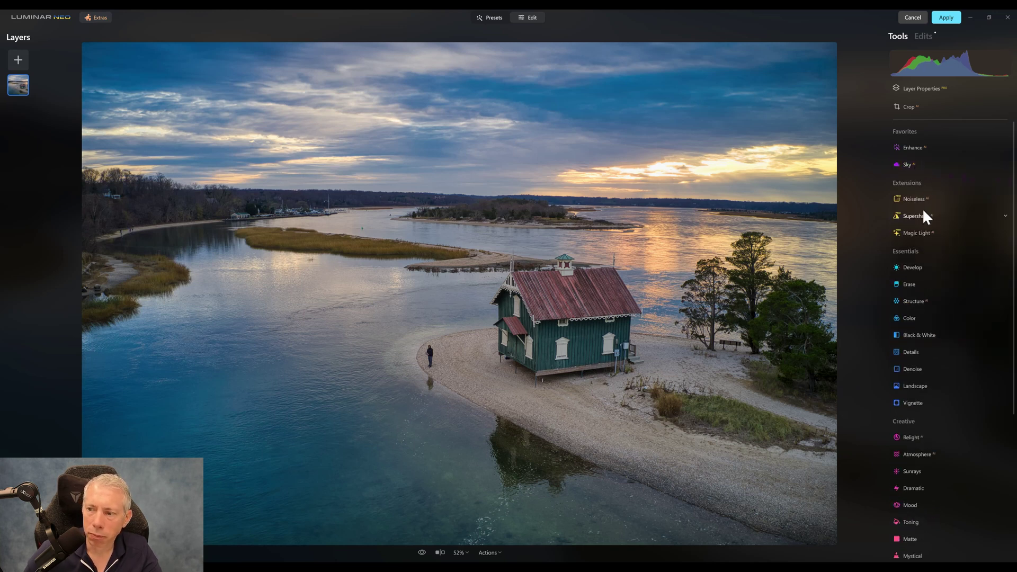
pyautogui.scroll(-1, 939, 240)
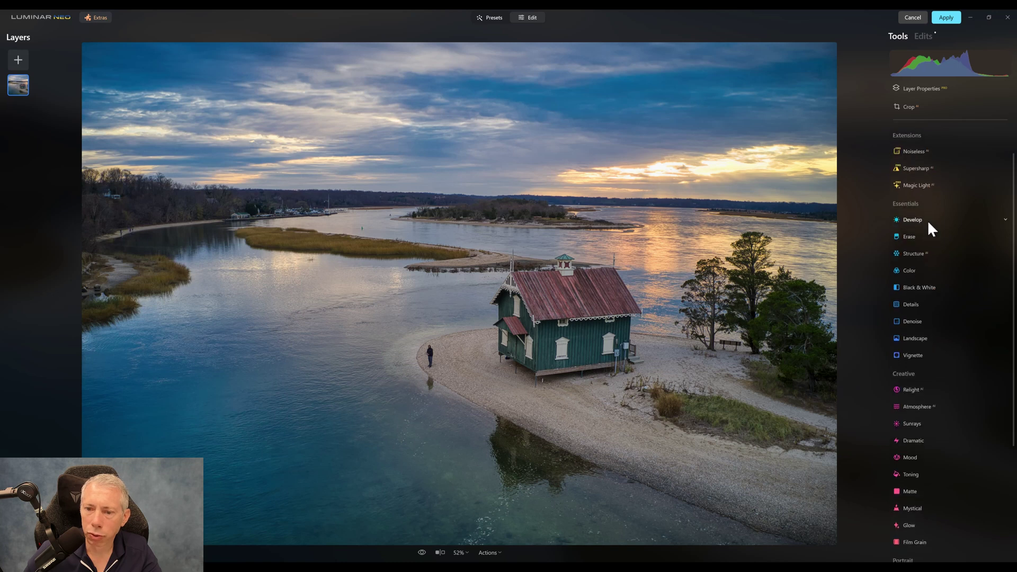
pyautogui.click(927, 221)
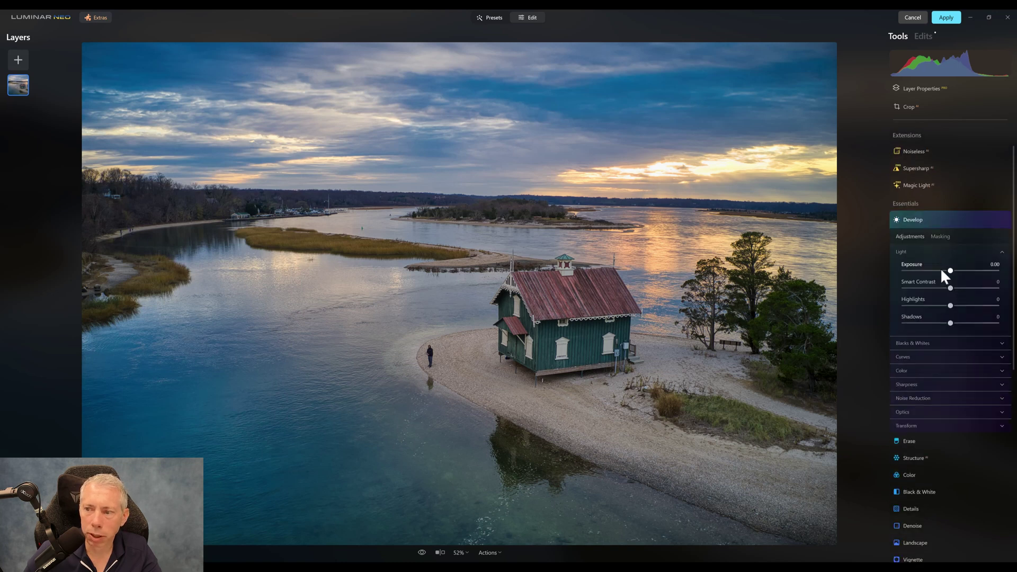
# Step: Lower Develop Highlights to -28 and raise Shadows to 34
pyautogui.moveTo(951, 306); pyautogui.dragTo(965, 323)
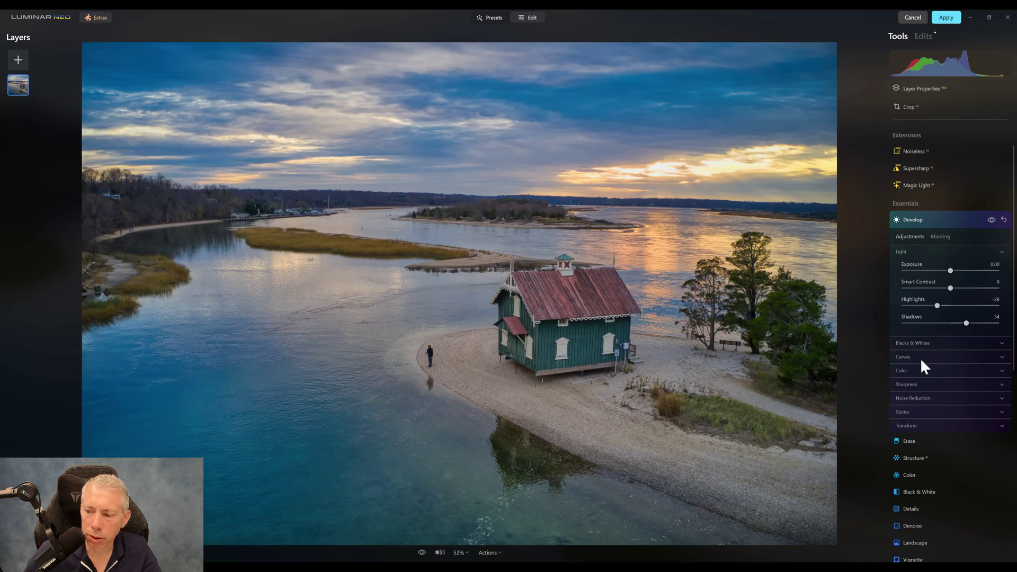
pyautogui.scroll(-3, 920, 357)
pyautogui.scroll(-1, 920, 357)
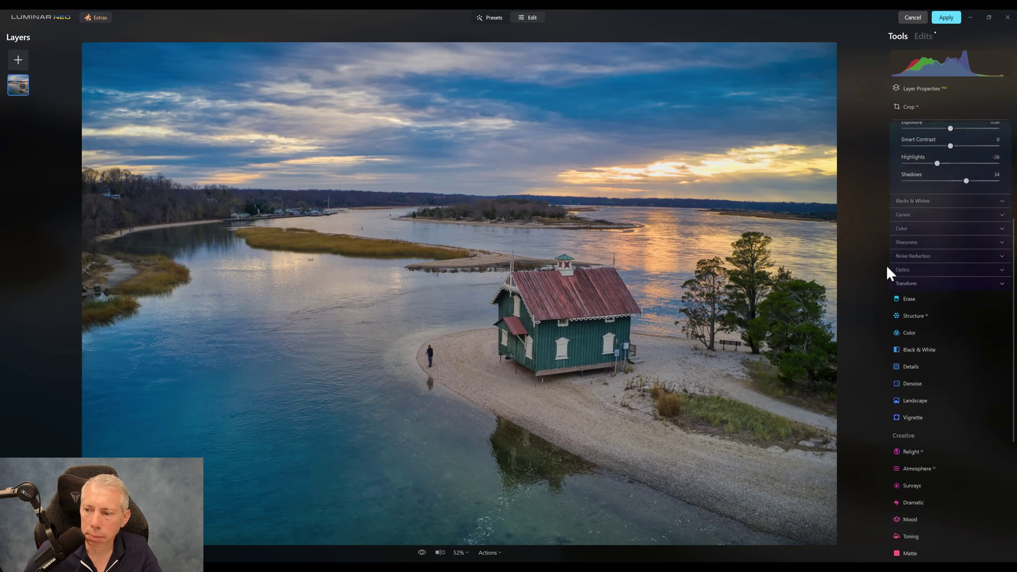
pyautogui.click(914, 227)
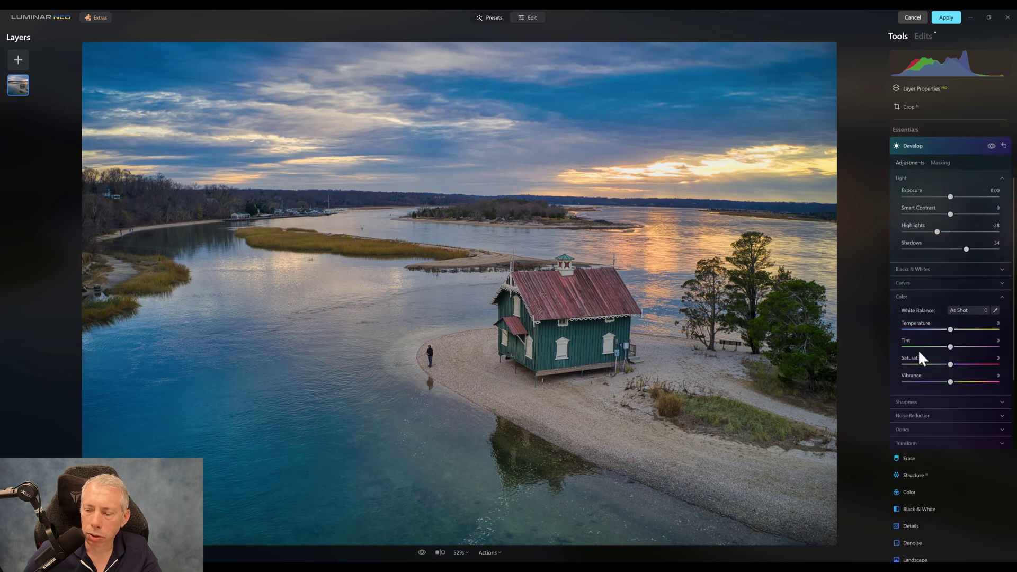
pyautogui.click(986, 294)
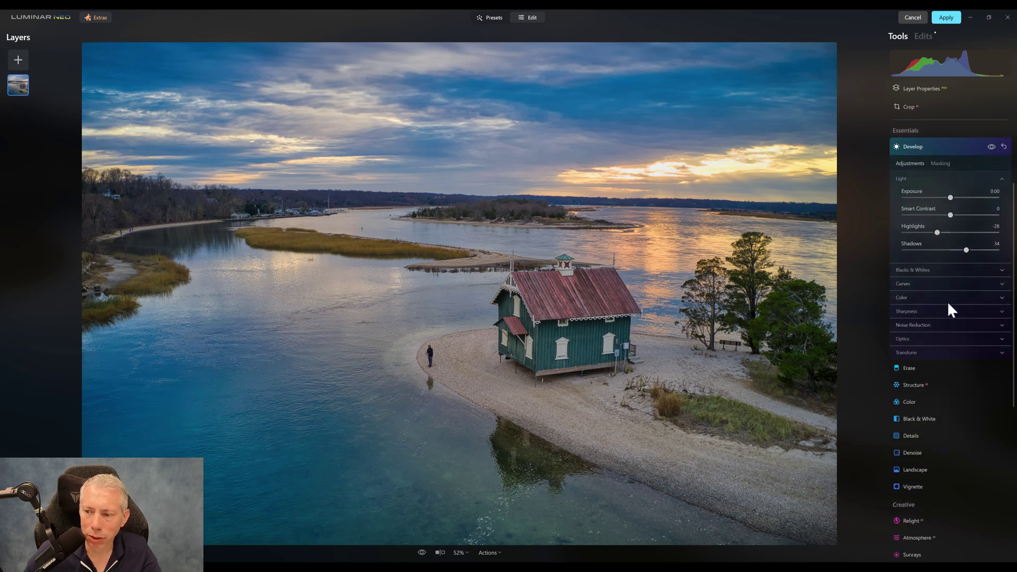
# Step: Set Color Saturation to 40 and Vibrance to 23
pyautogui.click(909, 403)
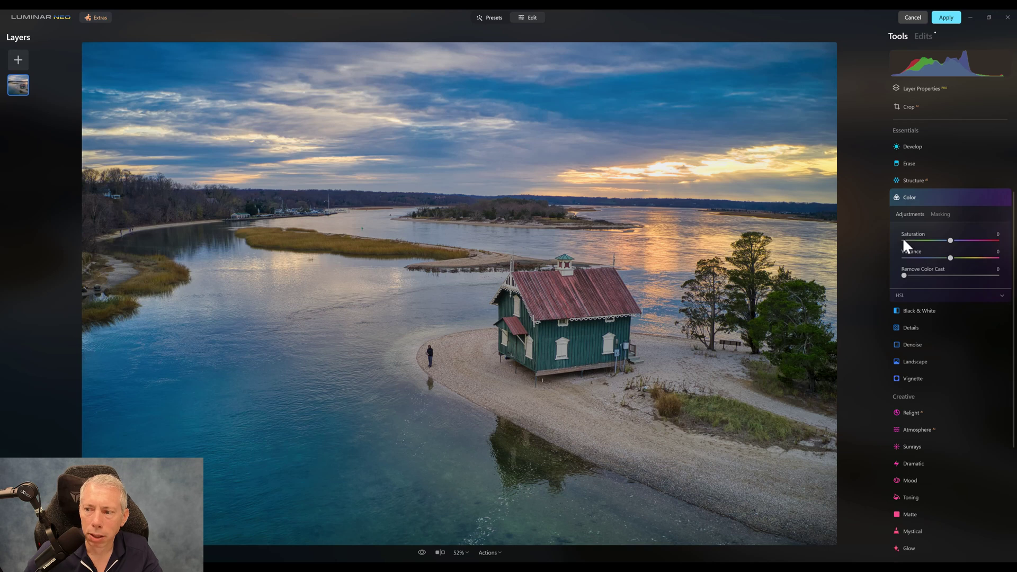
pyautogui.moveTo(947, 239); pyautogui.dragTo(970, 240)
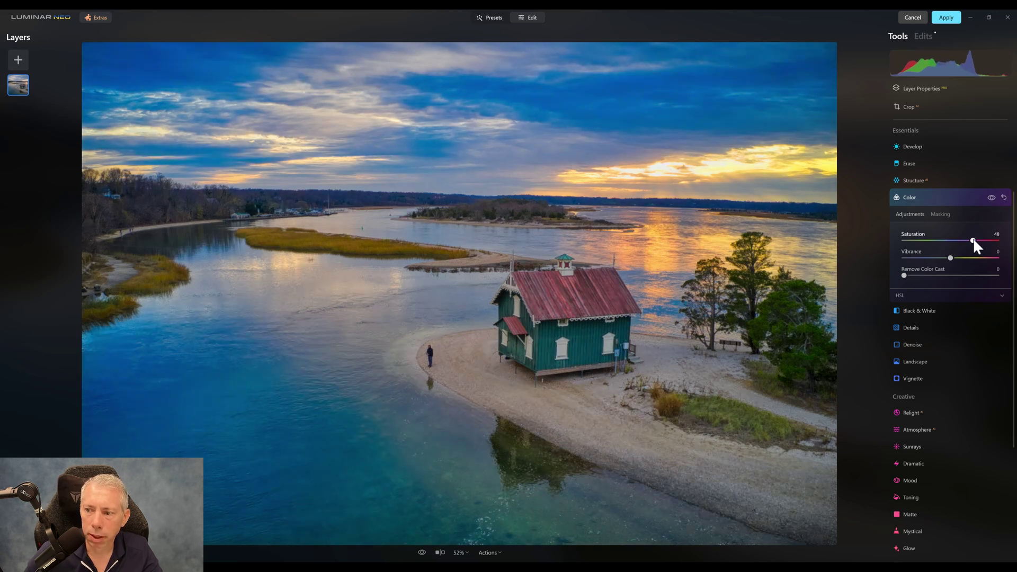
pyautogui.moveTo(974, 240); pyautogui.dragTo(969, 240)
pyautogui.click(962, 258)
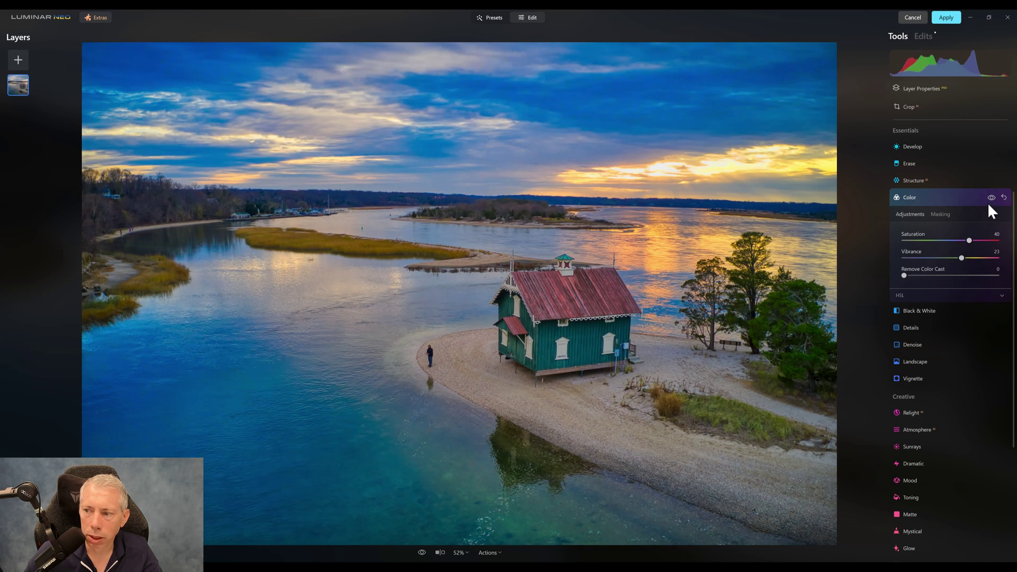
# Step: Brush a mask over the house's roof and walls to restrict the Color boost
pyautogui.click(946, 212)
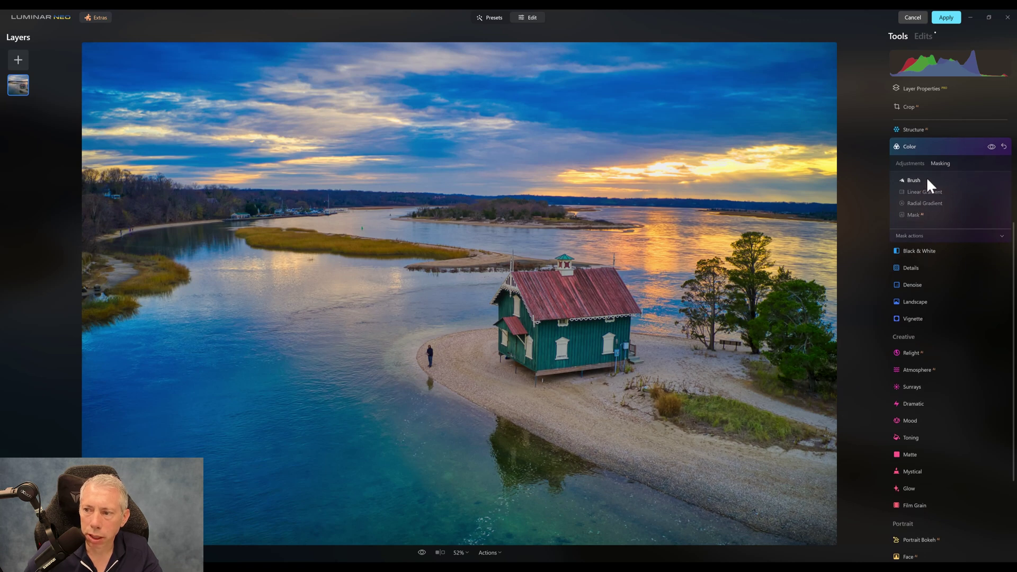
pyautogui.click(902, 181)
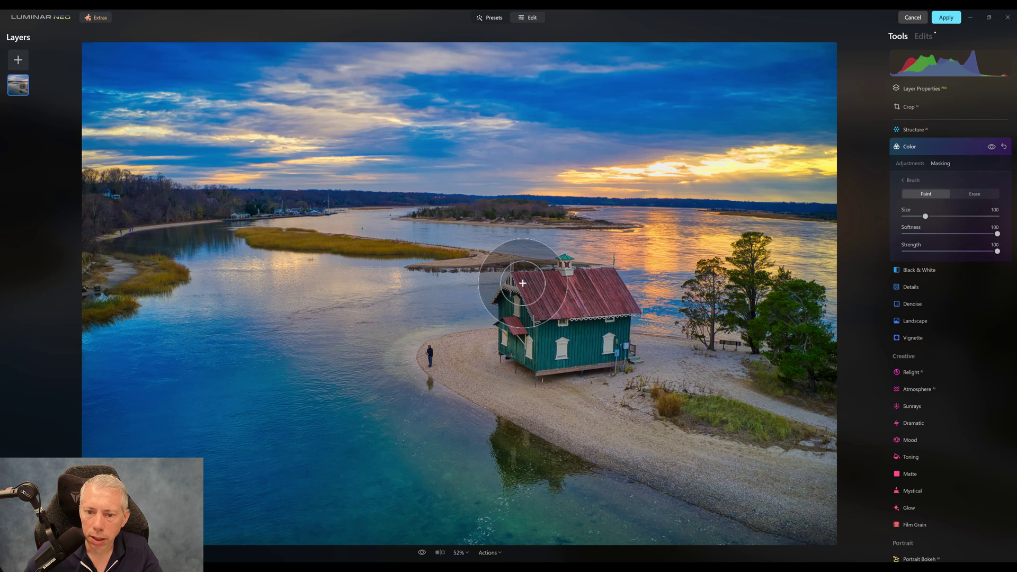
pyautogui.moveTo(517, 277); pyautogui.dragTo(503, 291)
pyautogui.moveTo(508, 335)
pyautogui.mouseDown()
pyautogui.moveTo(550, 358)
pyautogui.moveTo(615, 351)
pyautogui.moveTo(623, 324)
pyautogui.moveTo(601, 273)
pyautogui.moveTo(536, 284)
pyautogui.moveTo(575, 289)
pyautogui.moveTo(541, 316)
pyautogui.moveTo(583, 322)
pyautogui.moveTo(541, 333)
pyautogui.moveTo(570, 296)
pyautogui.moveTo(564, 265)
pyautogui.moveTo(580, 326)
pyautogui.mouseUp()
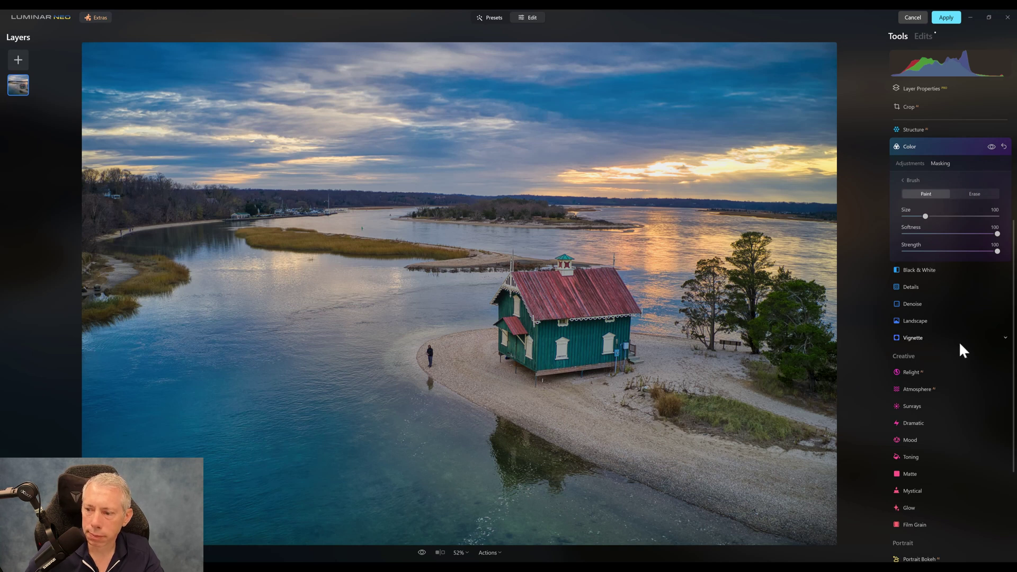
# Step: Raise Develop Exposure to 0.36 and bring up its masking options
pyautogui.scroll(-2, 941, 381)
pyautogui.scroll(-3, 938, 383)
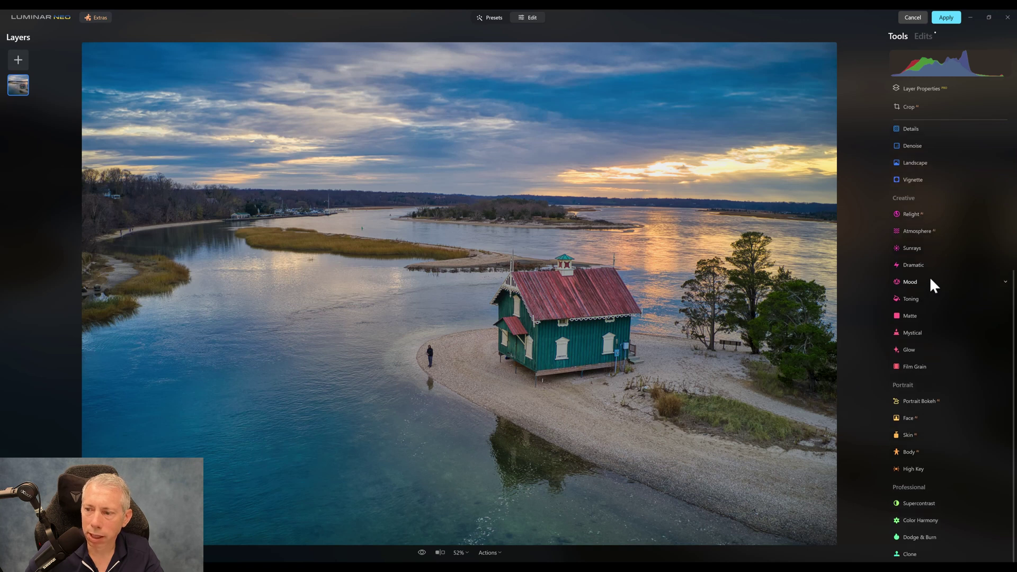
pyautogui.click(931, 279)
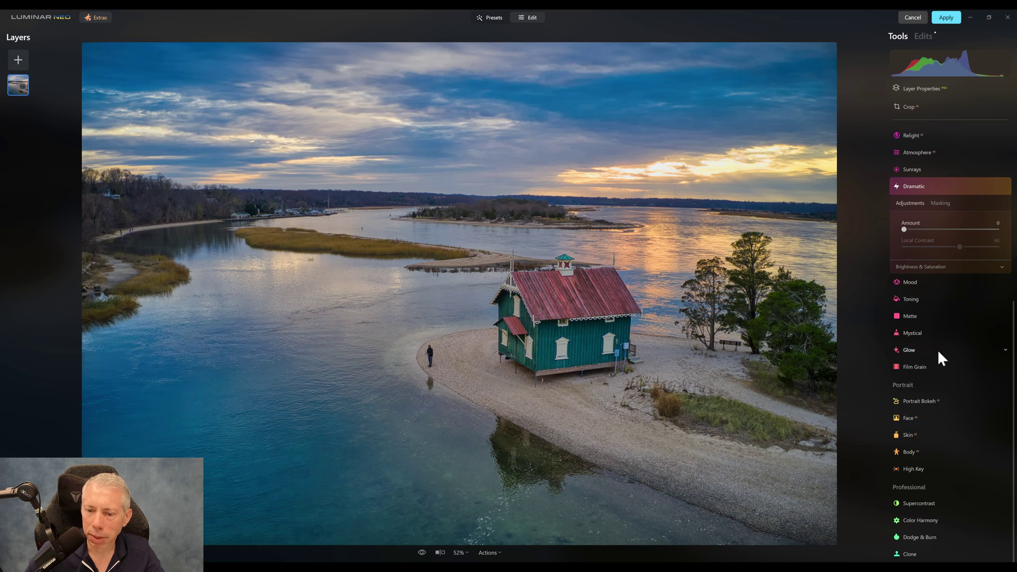
pyautogui.scroll(10, 928, 350)
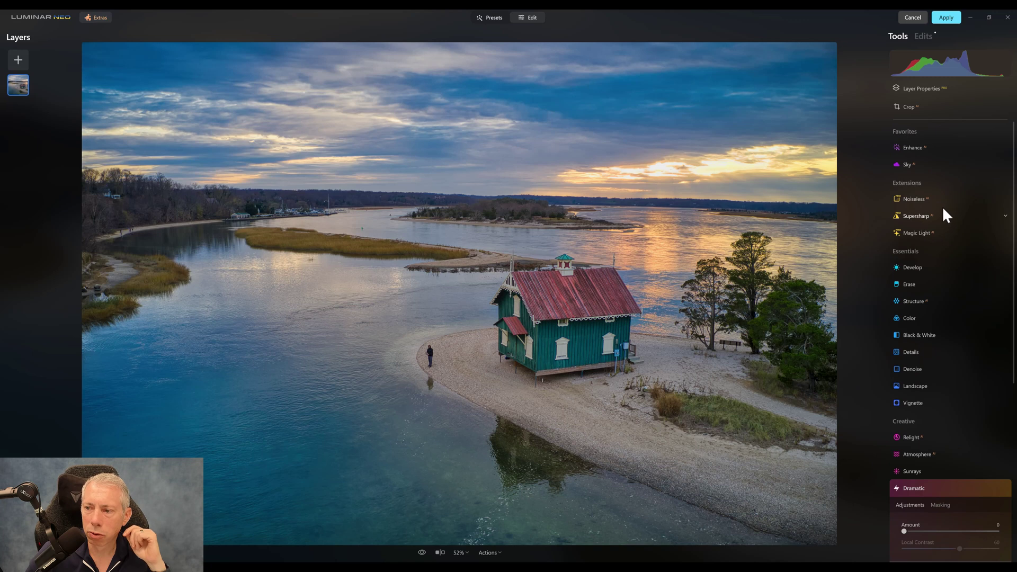
pyautogui.click(930, 267)
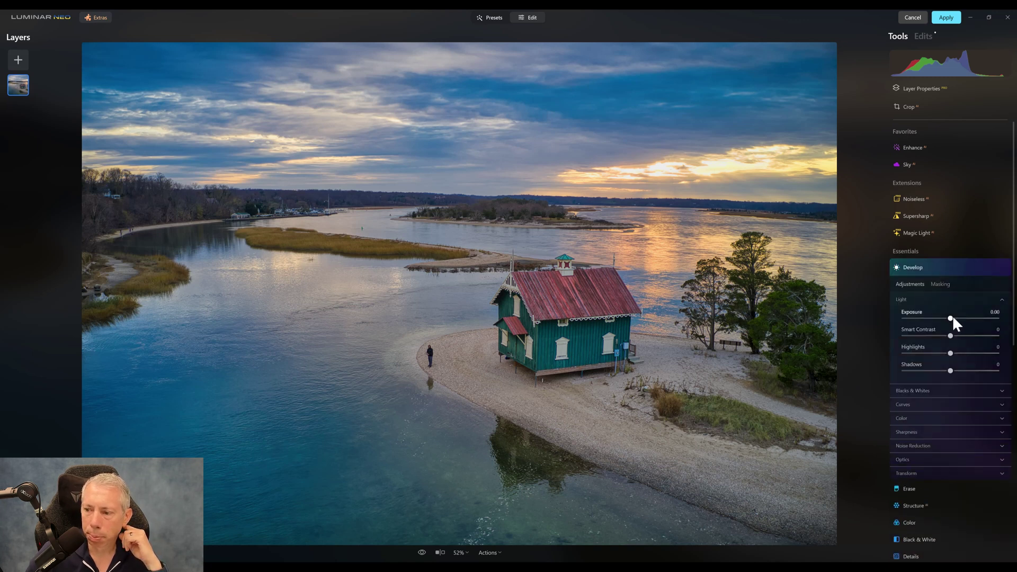
pyautogui.moveTo(953, 315); pyautogui.dragTo(953, 317)
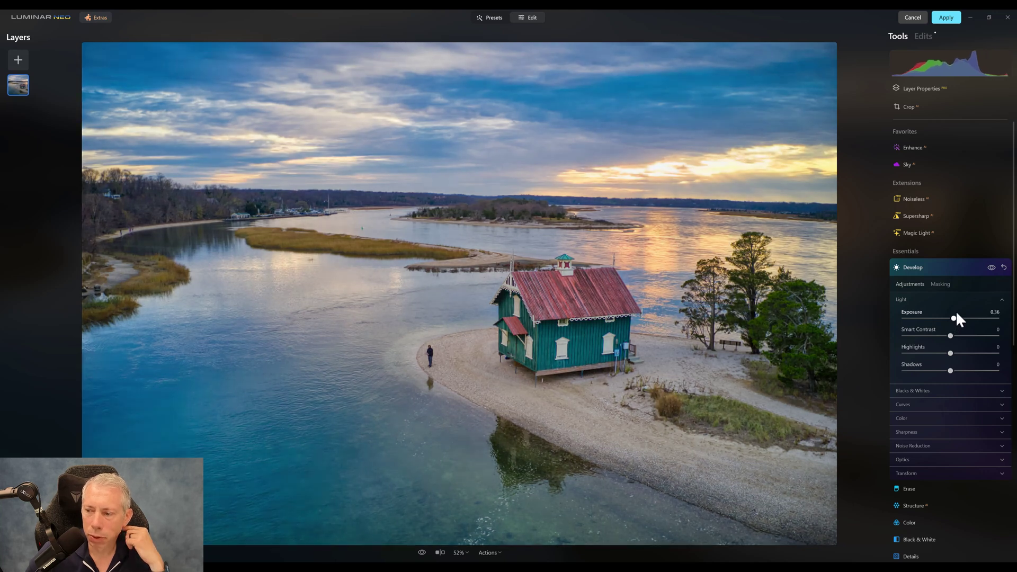
pyautogui.click(943, 285)
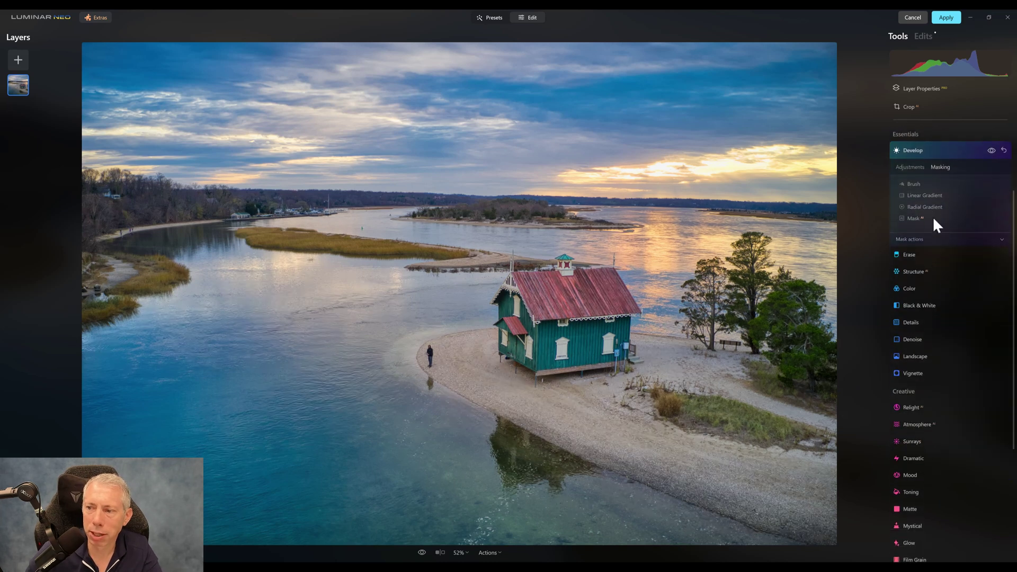
# Step: Brush the exposure mask over the house, roof and cupola, then apply and export to Lightroom
pyautogui.click(914, 183)
pyautogui.moveTo(519, 286)
pyautogui.mouseDown()
pyautogui.moveTo(512, 326)
pyautogui.moveTo(532, 366)
pyautogui.moveTo(606, 359)
pyautogui.moveTo(602, 284)
pyautogui.moveTo(537, 288)
pyautogui.moveTo(592, 298)
pyautogui.moveTo(555, 350)
pyautogui.moveTo(537, 307)
pyautogui.mouseUp()
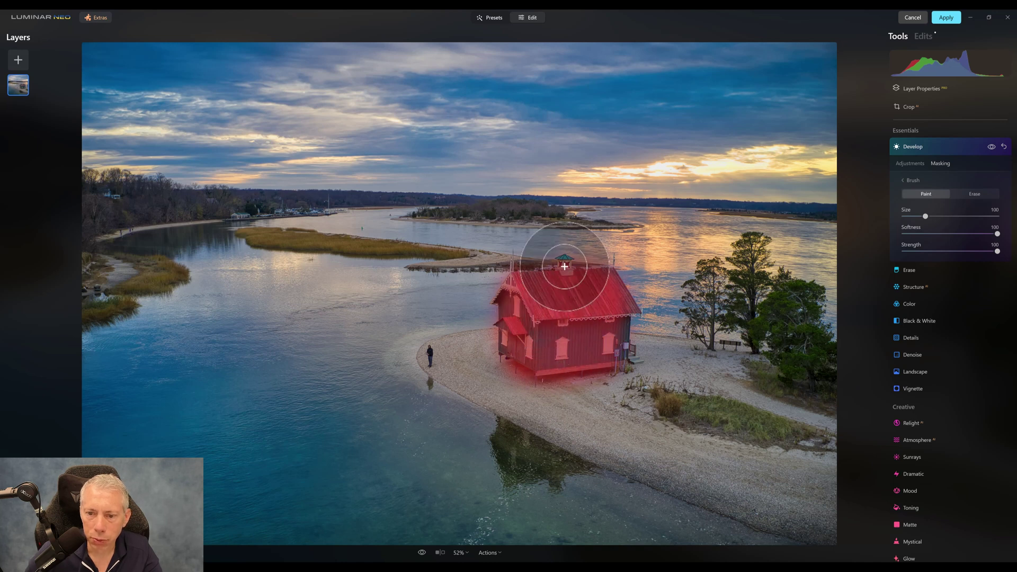
pyautogui.moveTo(565, 266)
pyautogui.mouseDown()
pyautogui.moveTo(563, 254)
pyautogui.moveTo(520, 302)
pyautogui.moveTo(510, 331)
pyautogui.moveTo(567, 351)
pyautogui.moveTo(627, 341)
pyautogui.moveTo(618, 336)
pyautogui.mouseUp()
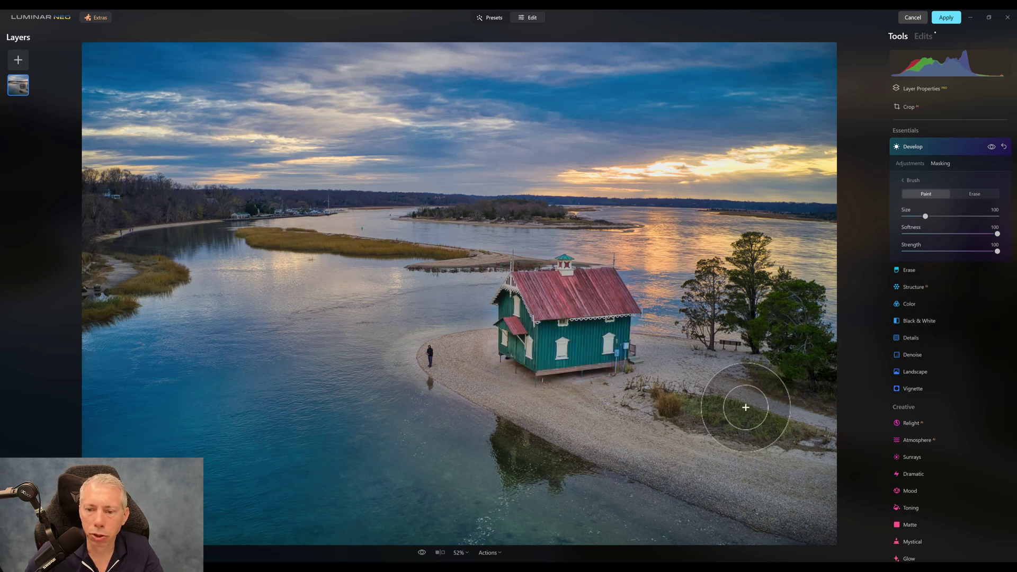
pyautogui.click(946, 17)
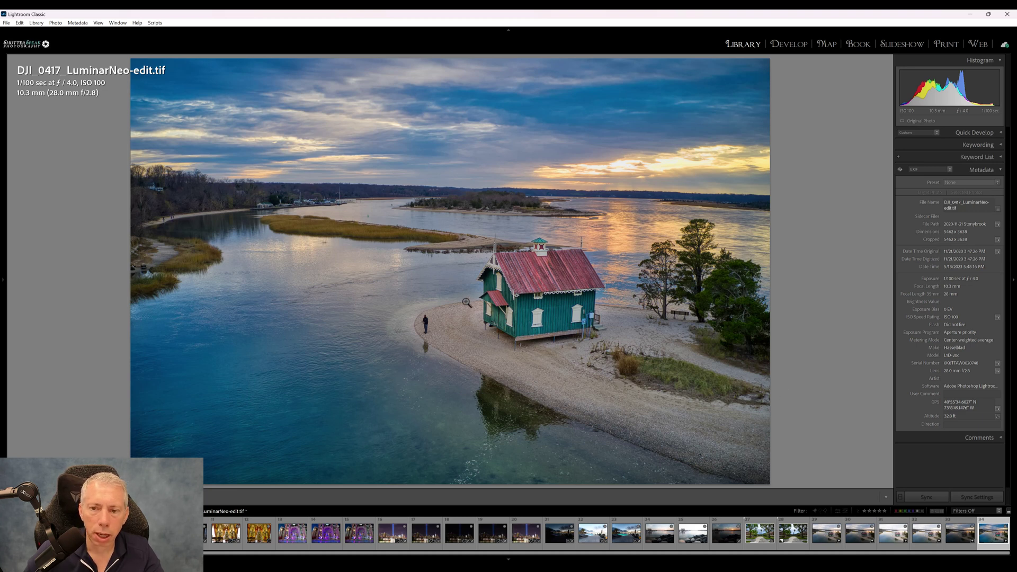
# Step: Open DJI_0417_LuminarNeo-edit.tif in the Develop module
pyautogui.click(790, 44)
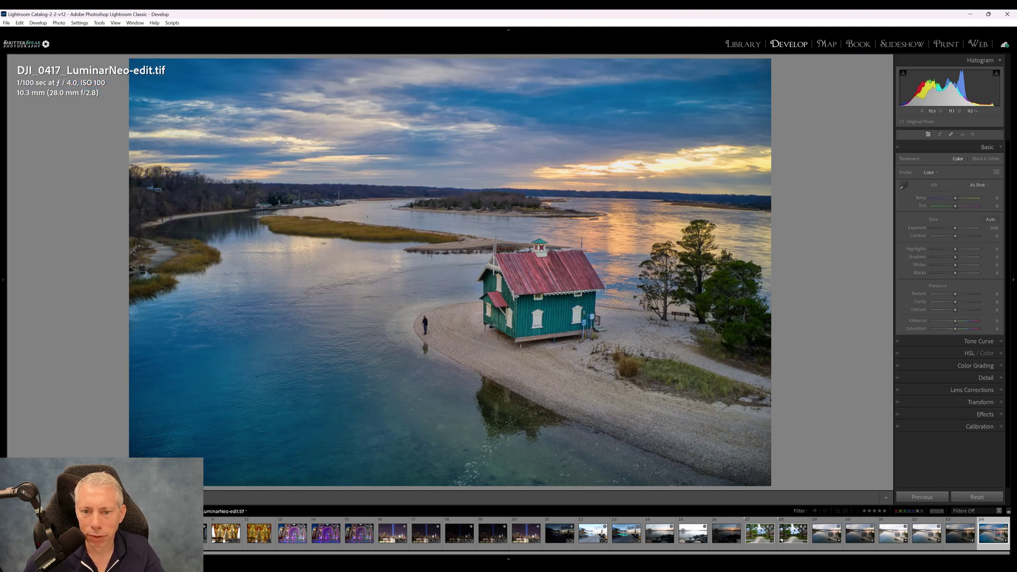
# Step: Set Post-Crop Vignetting Amount to about -33 to darken the photo's edges
pyautogui.click(1000, 412)
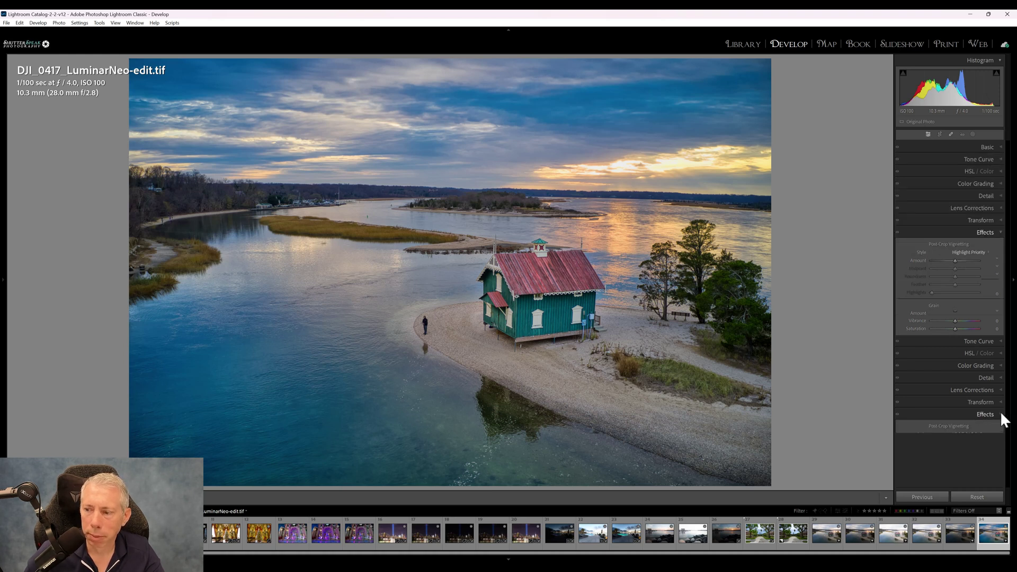
pyautogui.moveTo(955, 259); pyautogui.dragTo(946, 271)
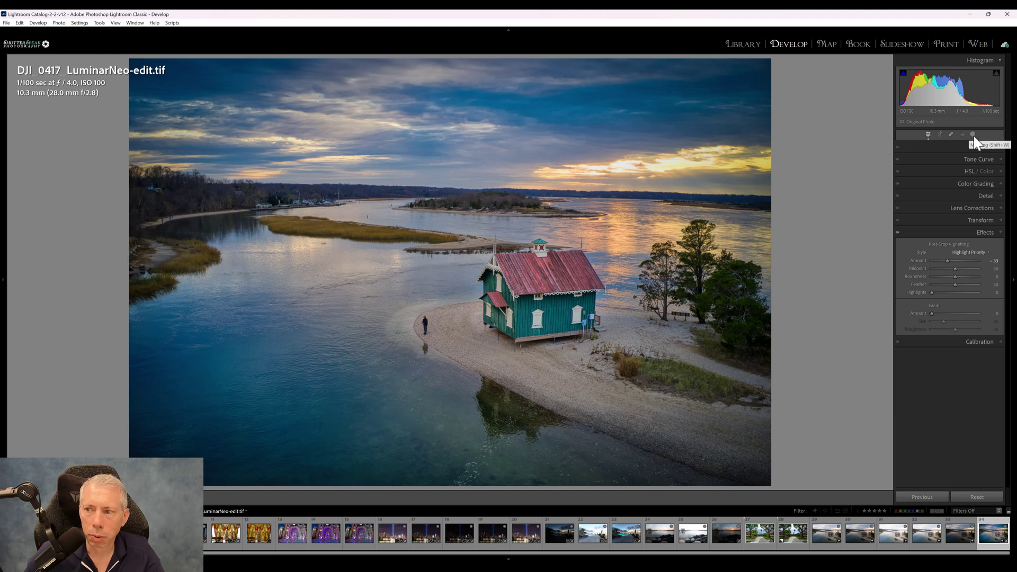
pyautogui.hotkey('shift', 'w')
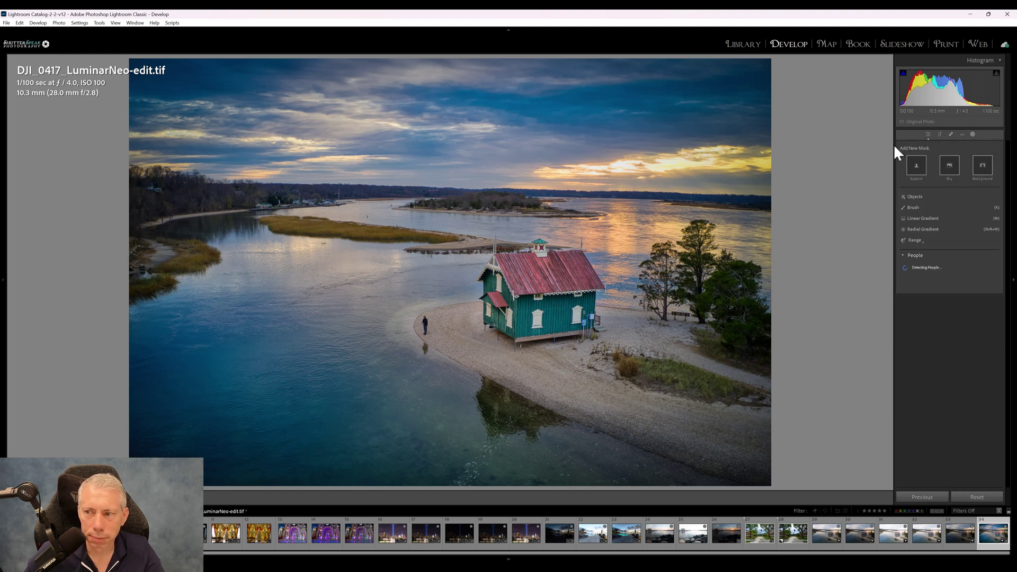
# Step: Try an automatic Subject mask and dismiss the No subject detected warning
pyautogui.click(916, 170)
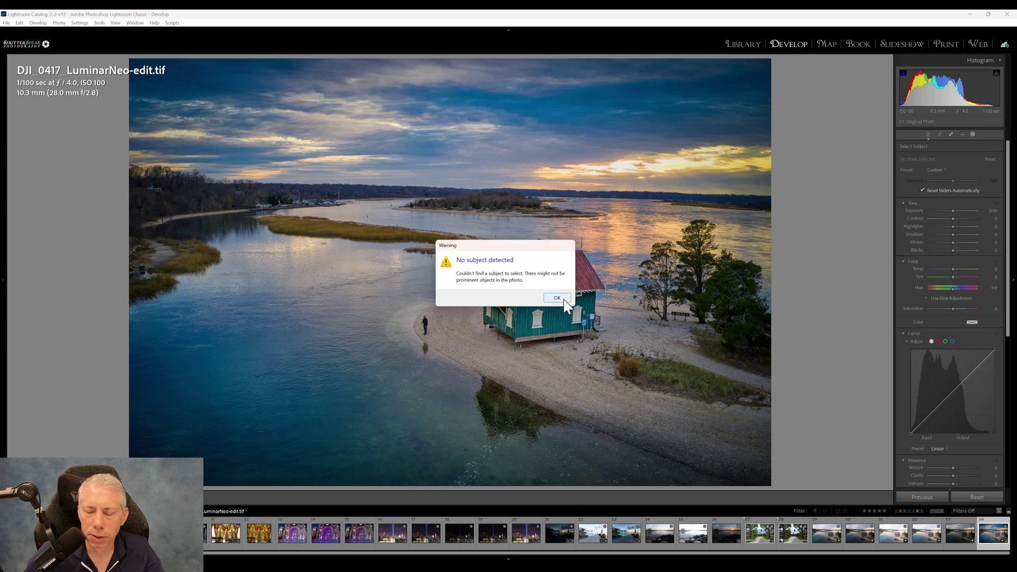
pyautogui.click(557, 298)
# Step: Start a Brush mask and paint over the small figure on the sand spit, zoomed in
pyautogui.click(973, 134)
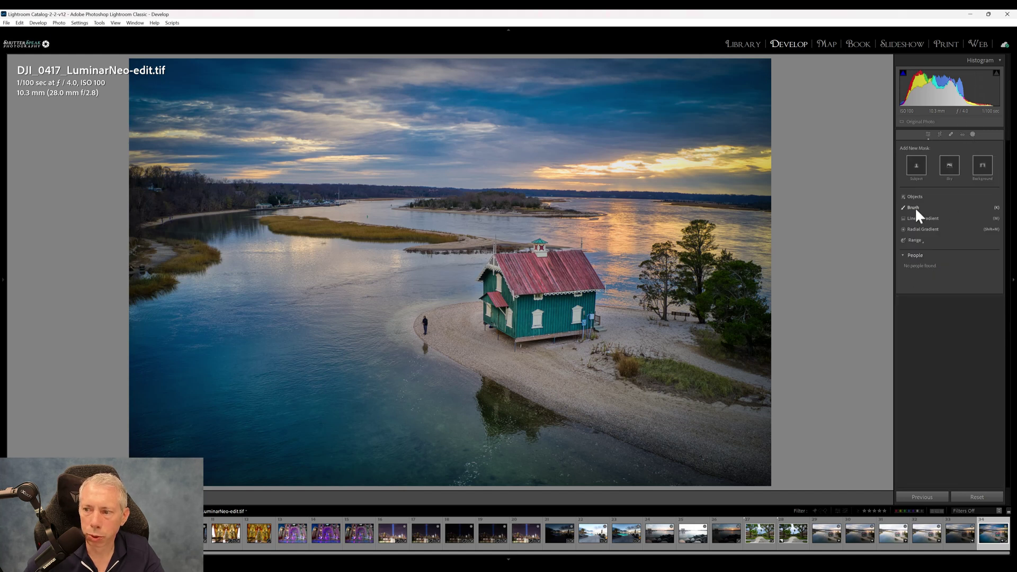
pyautogui.press('k')
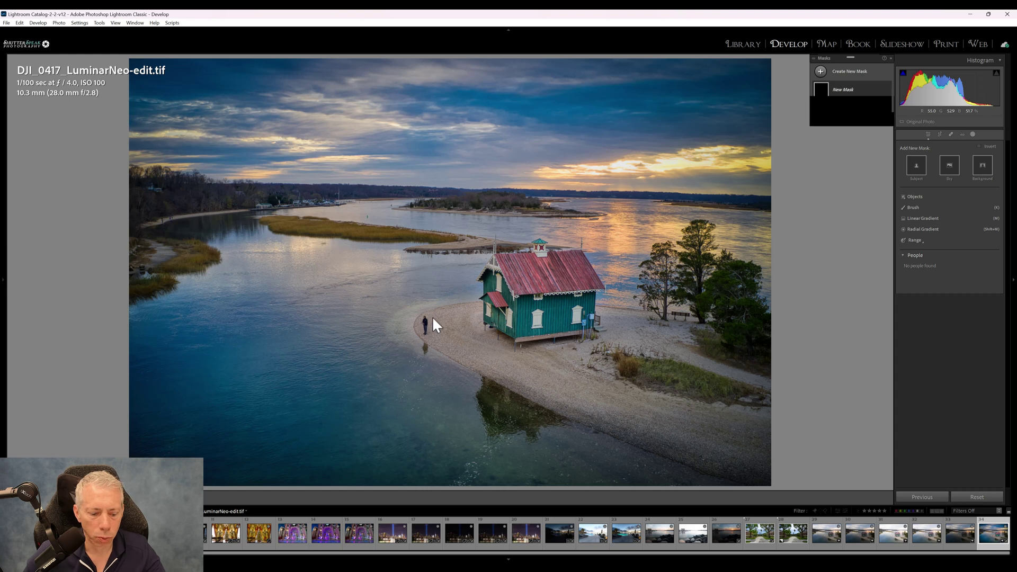
pyautogui.click(421, 325)
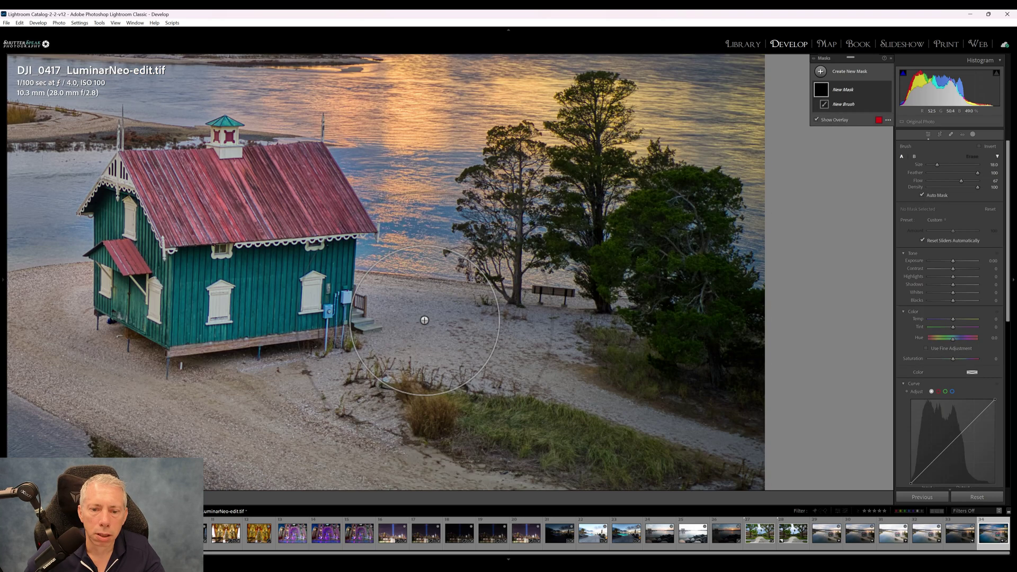
pyautogui.click(267, 317)
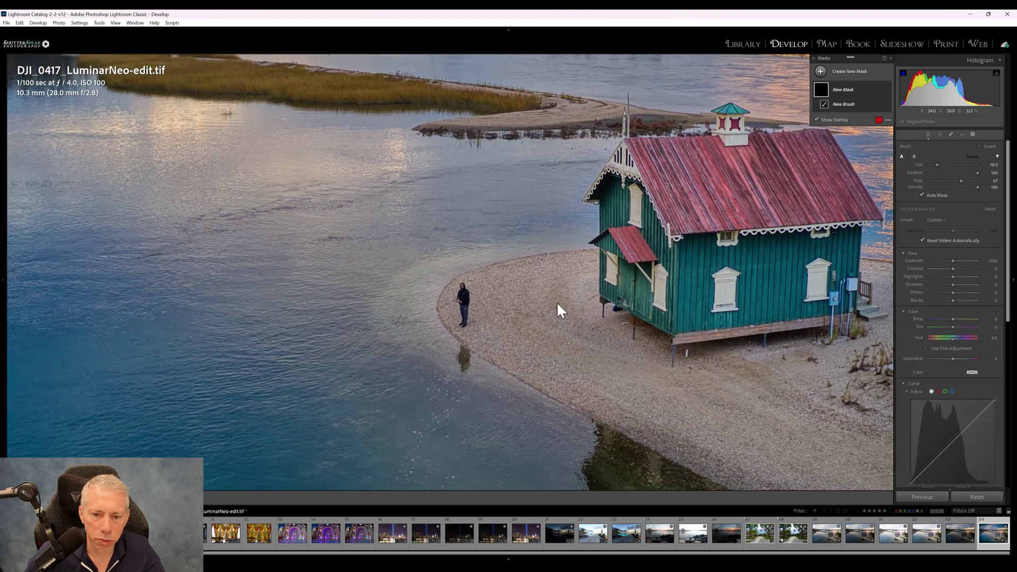
pyautogui.scroll(-5, 461, 294)
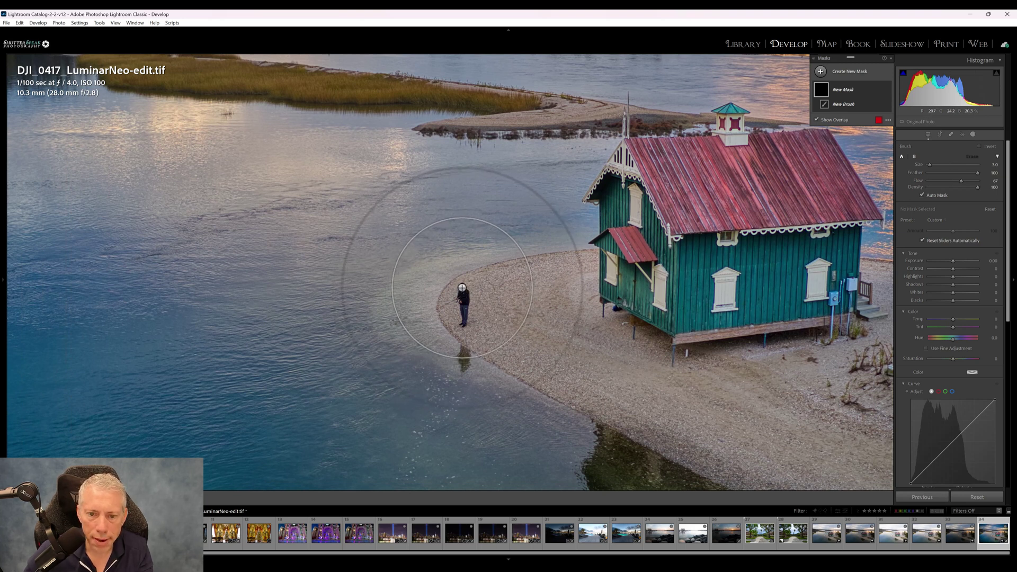
pyautogui.moveTo(462, 286); pyautogui.dragTo(464, 319)
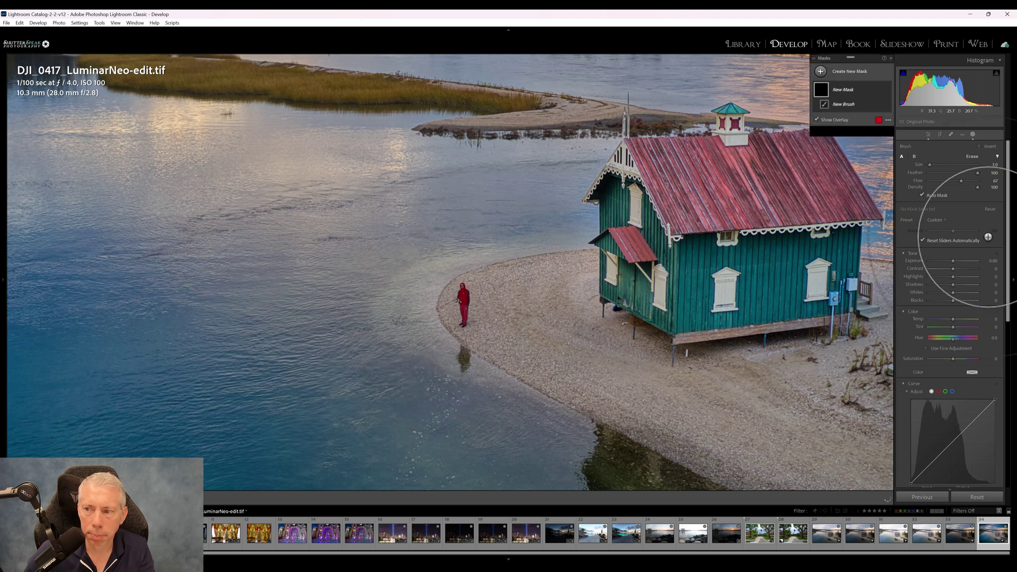
# Step: Raise the masked figure's exposure to 0.48 and close the masking tools
pyautogui.moveTo(955, 263); pyautogui.dragTo(956, 257)
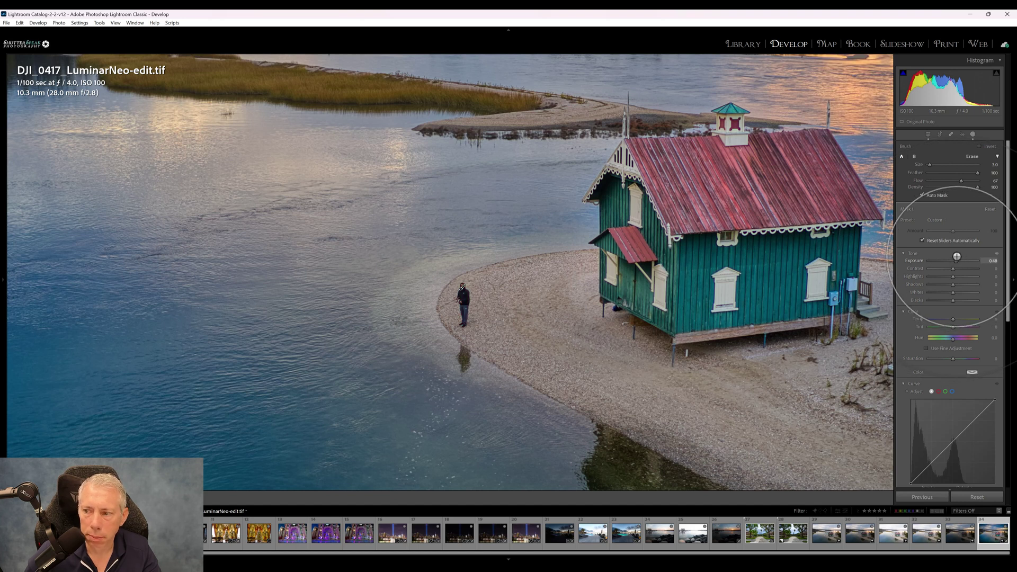
pyautogui.moveTo(956, 256); pyautogui.dragTo(956, 257)
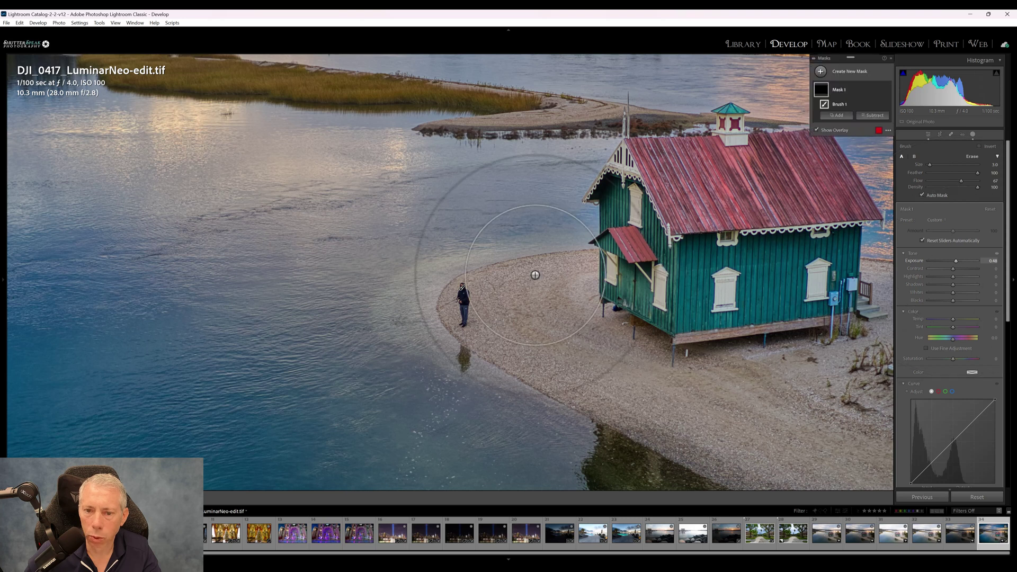
pyautogui.press('z')
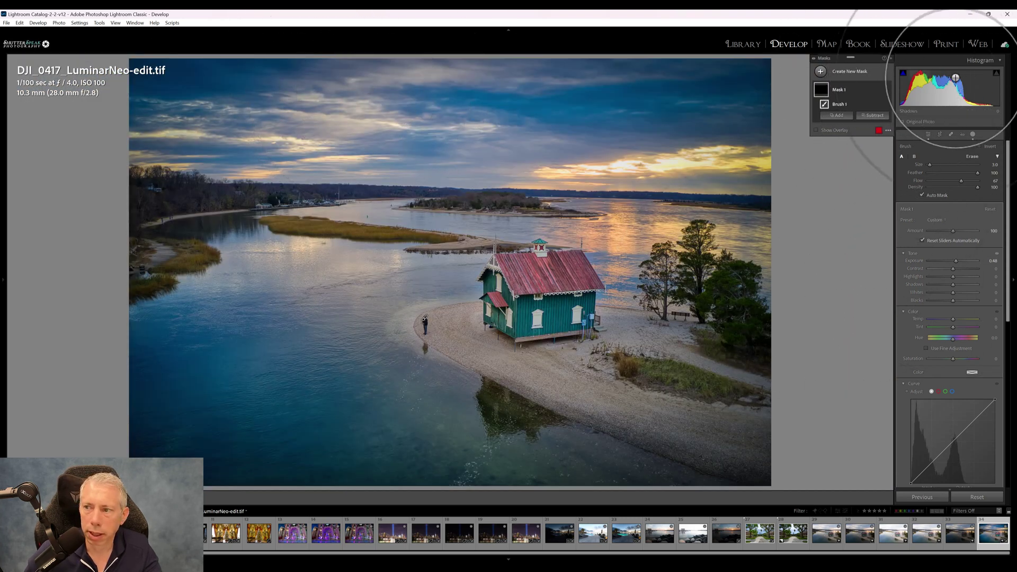
pyautogui.scroll(-3, 1009, 286)
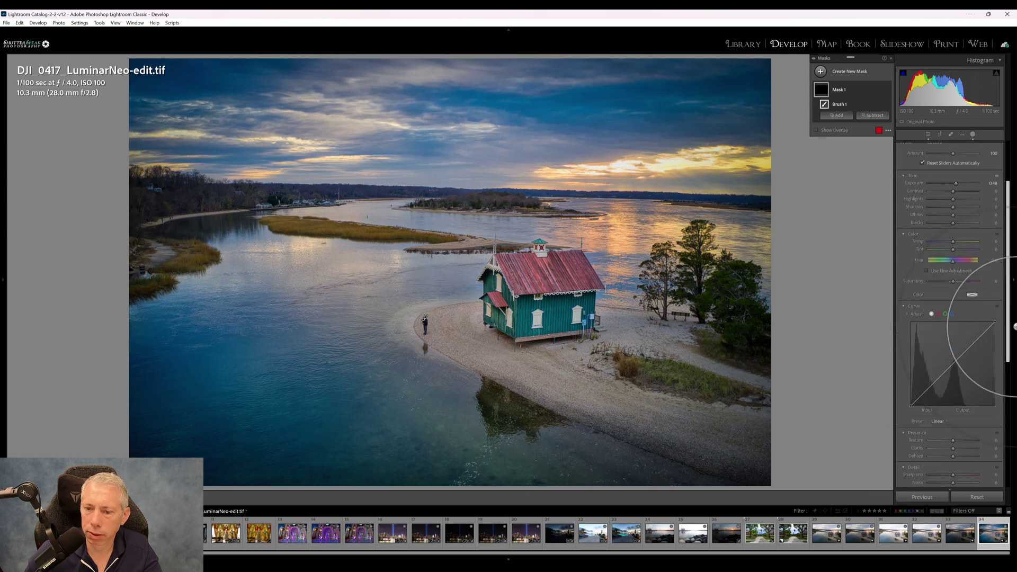
pyautogui.scroll(-3, 1009, 312)
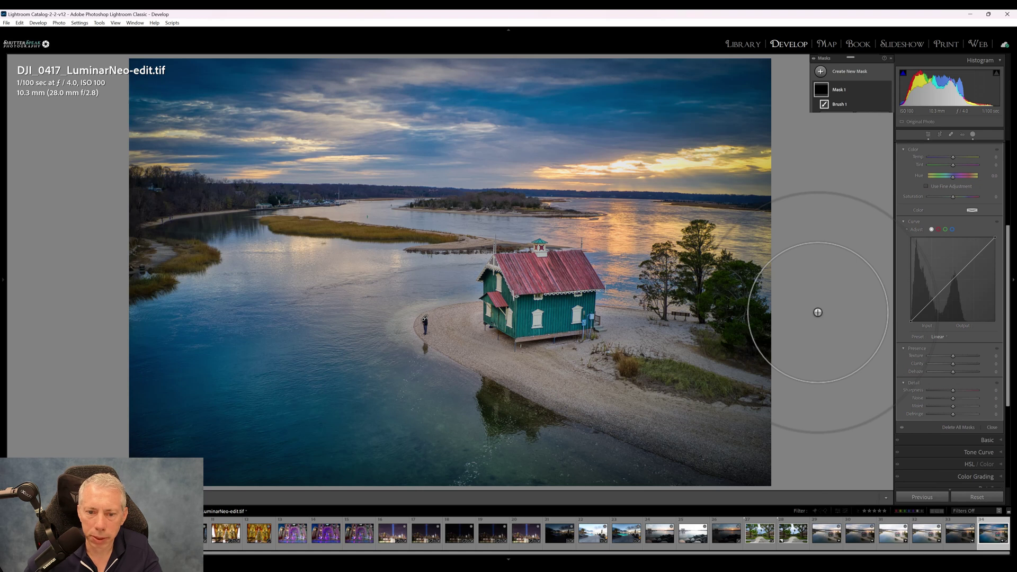
pyautogui.press('Escape')
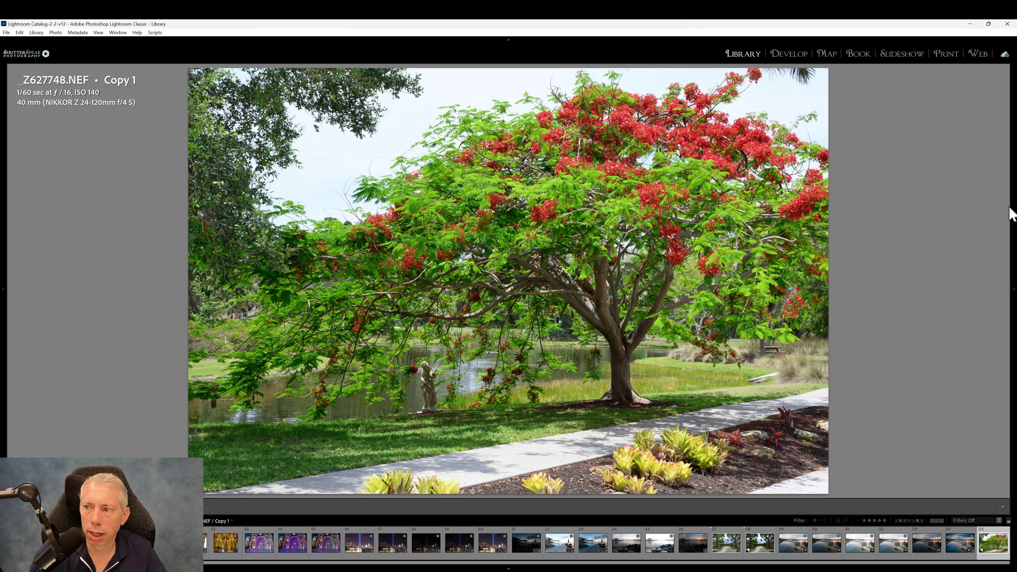
# Step: Open the red-flowering tree photo _Z627748.NEF Copy 1 in Develop
pyautogui.moveTo(1012, 215)
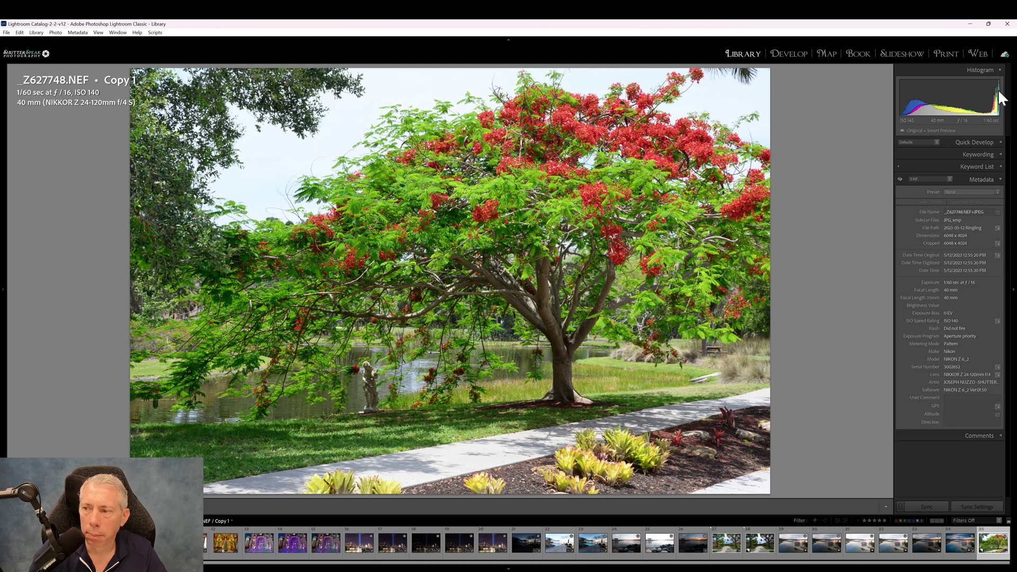
pyautogui.click(796, 53)
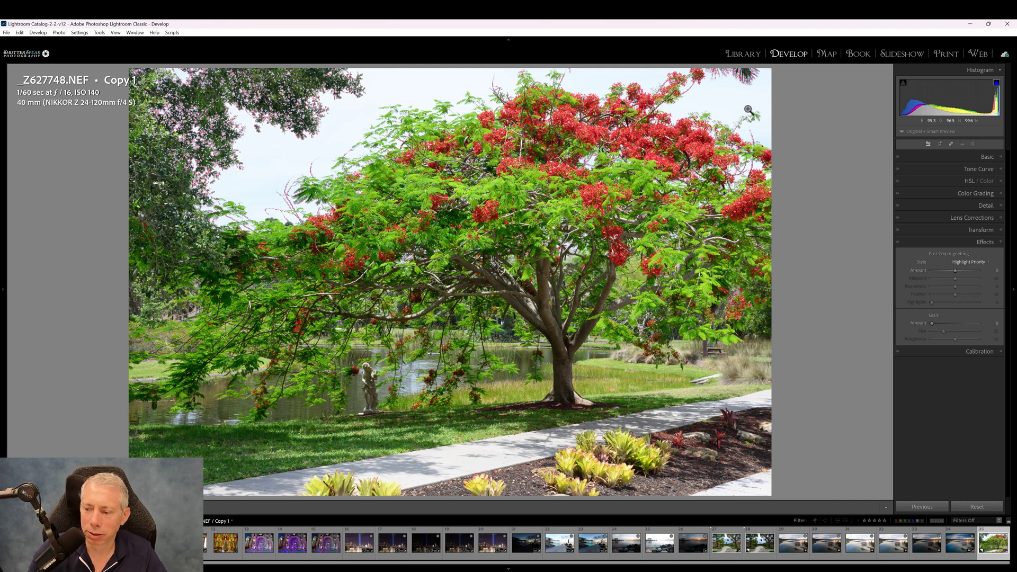
# Step: Export the tree photo from the filmstrip to HDR Merge in Luminar Neo
pyautogui.rightClick(1001, 550)
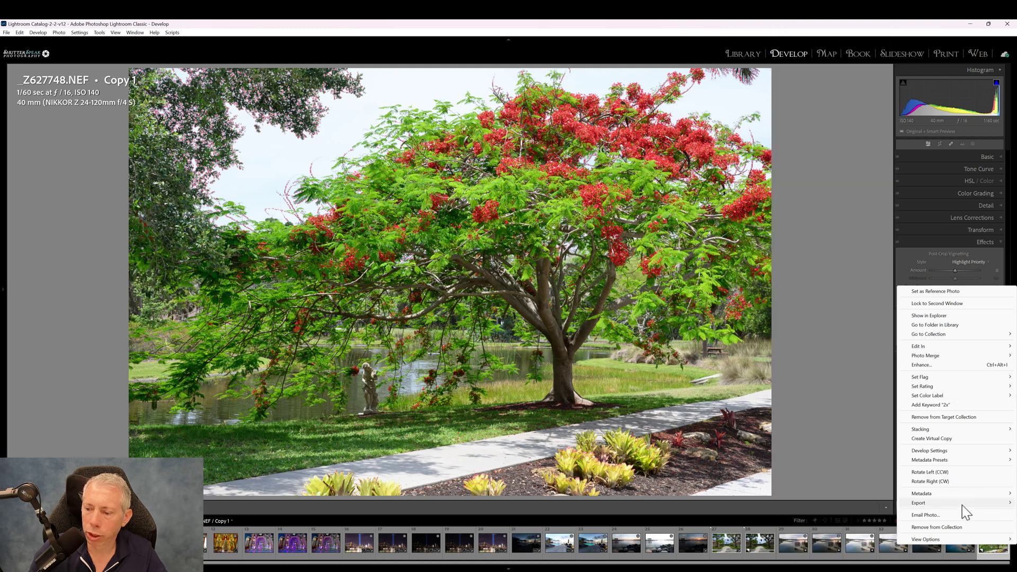
pyautogui.moveTo(962, 503)
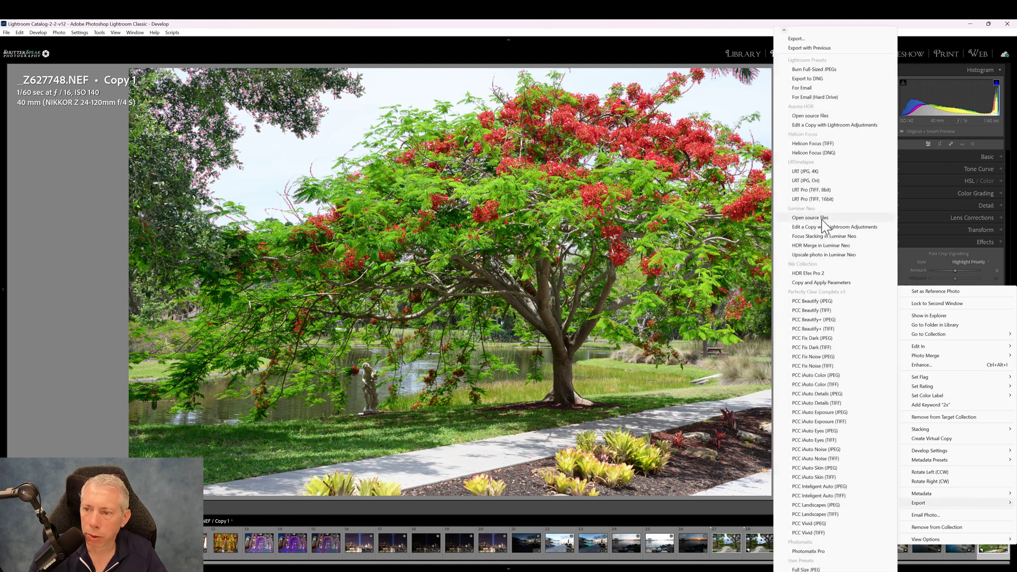
pyautogui.click(835, 245)
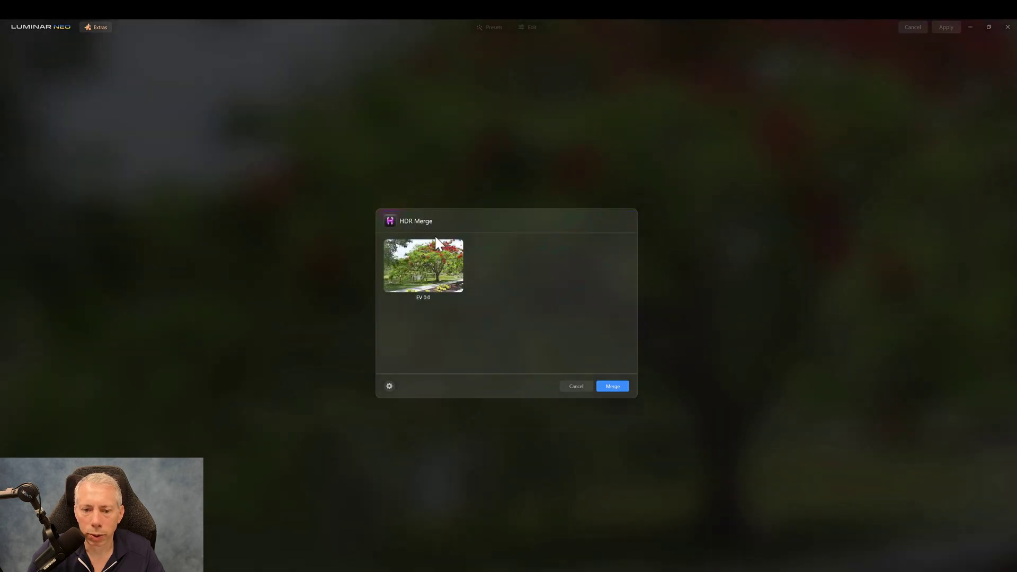
# Step: Merge the single EV 0.0 tree image into HDR and apply it back to Lightroom
pyautogui.click(390, 386)
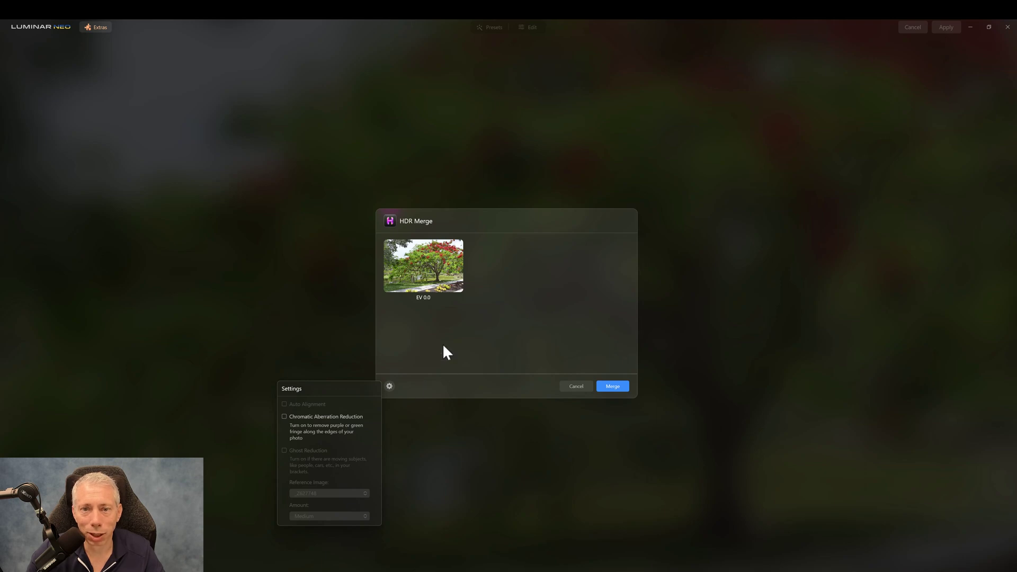
pyautogui.click(614, 387)
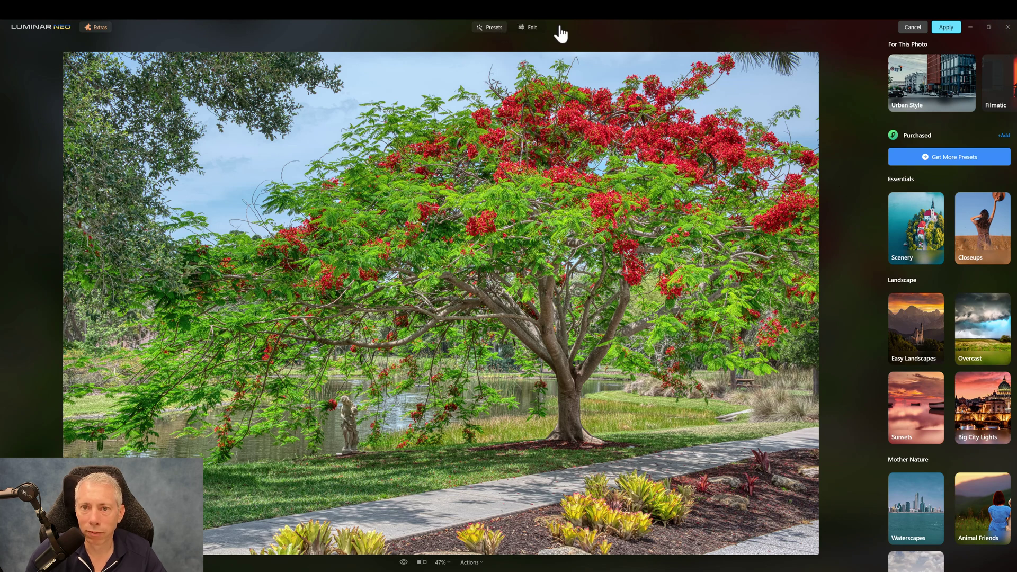
pyautogui.click(946, 28)
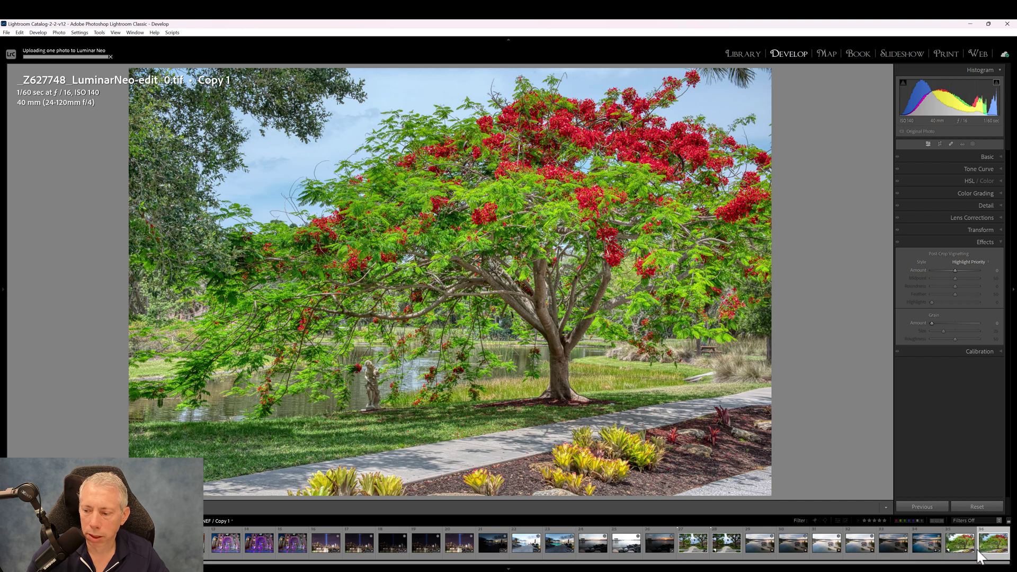
# Step: In the Library, add the original tree photo to the selection alongside the HDR edit
pyautogui.click(737, 53)
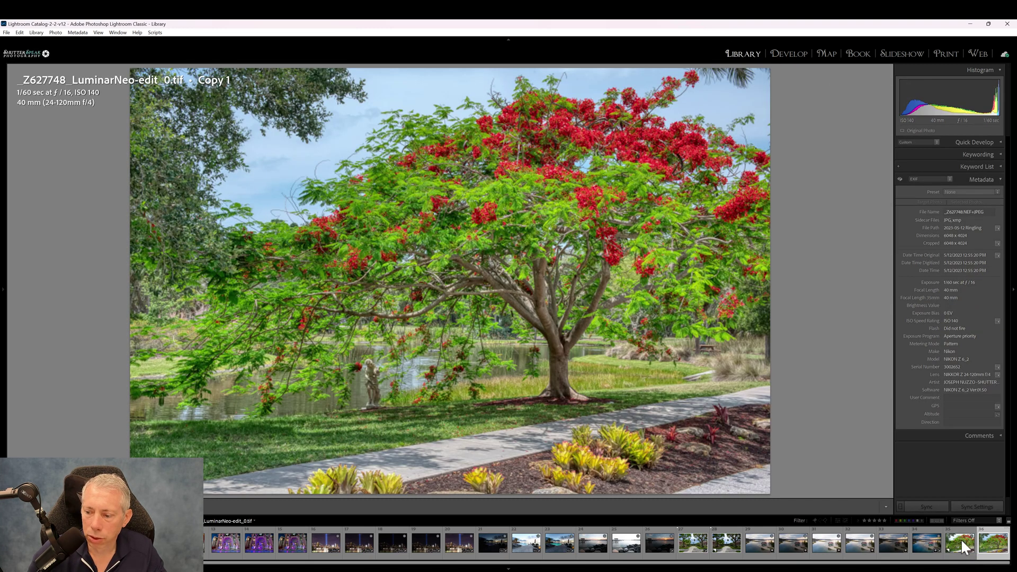
pyautogui.keyDown('ctrl'); pyautogui.click(963, 545); pyautogui.keyUp('ctrl')
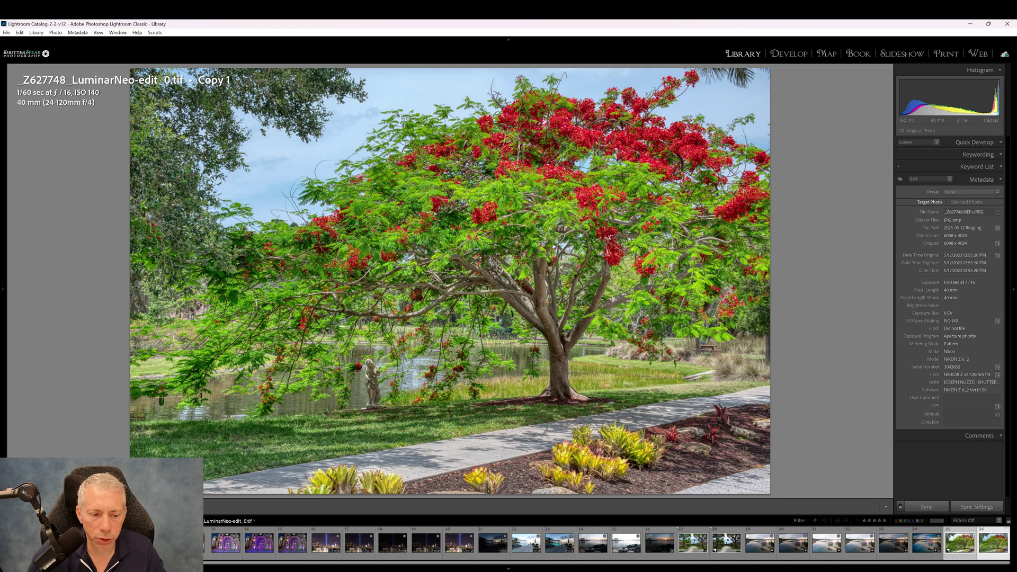
# Step: Compare both tree photos side by side with panels and filmstrip hidden and lights out
pyautogui.press('c')
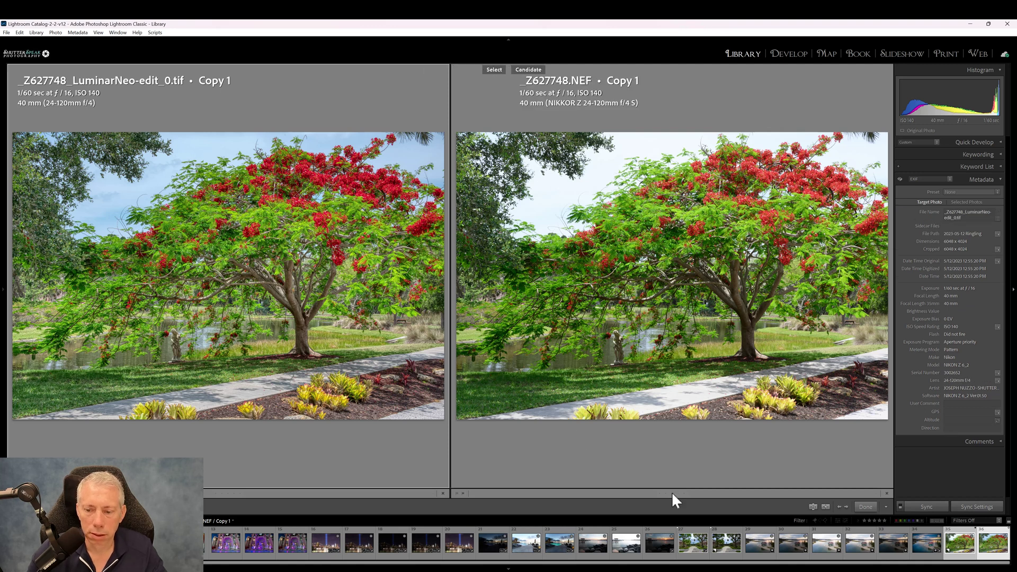
pyautogui.press('Tab')
pyautogui.press('F6')
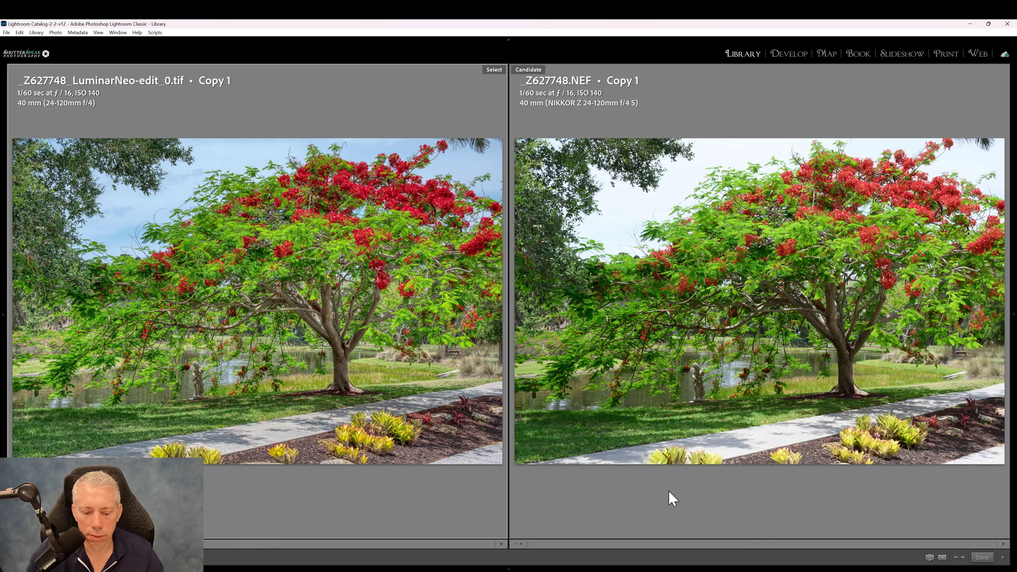
pyautogui.press('l')
pyautogui.press('l')
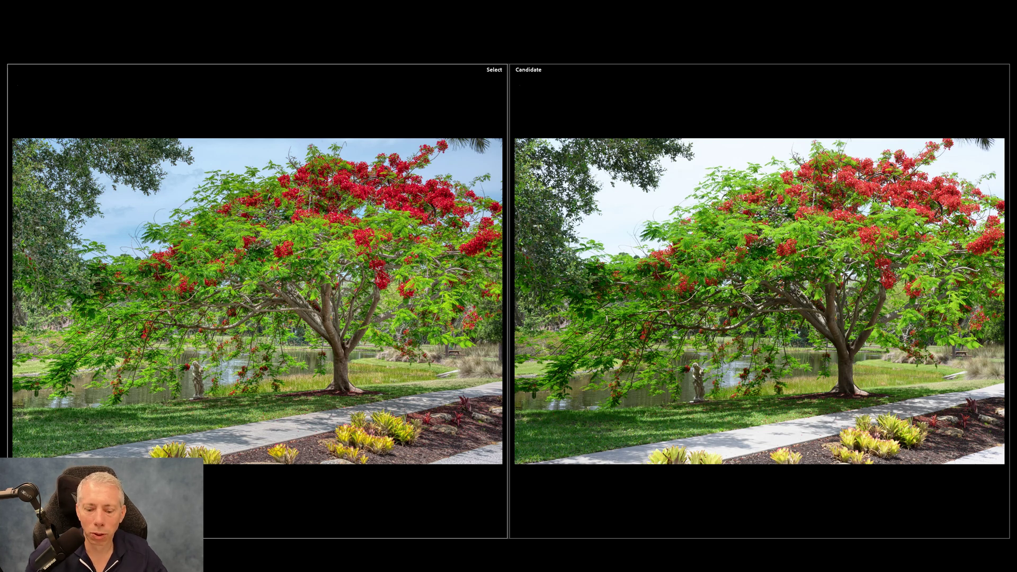
# Step: Restore the interface: exit full screen, return to full brightness and show the toolbar
pyautogui.hotkey('shift', 'f')
pyautogui.press('l')
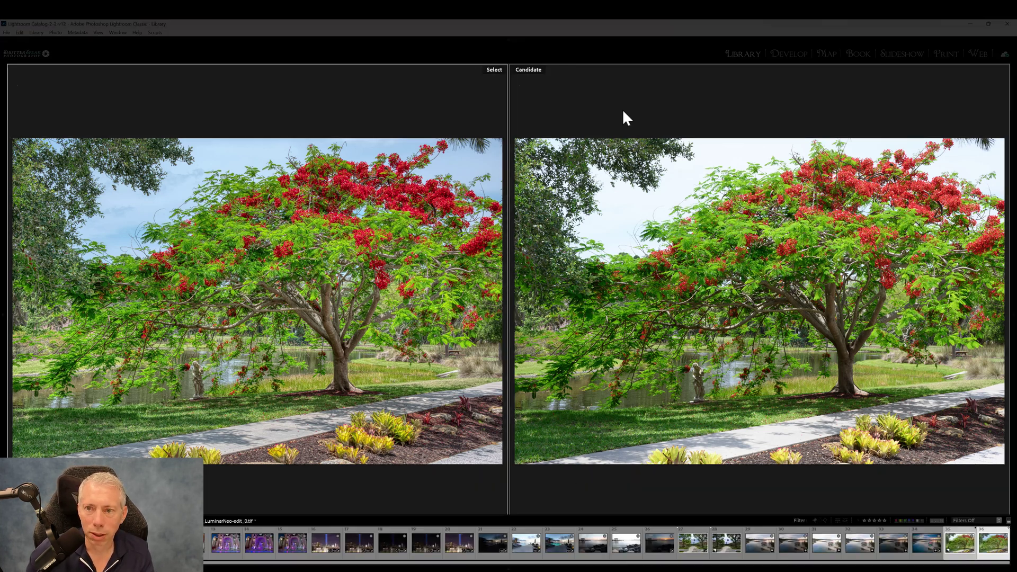
pyautogui.press('l')
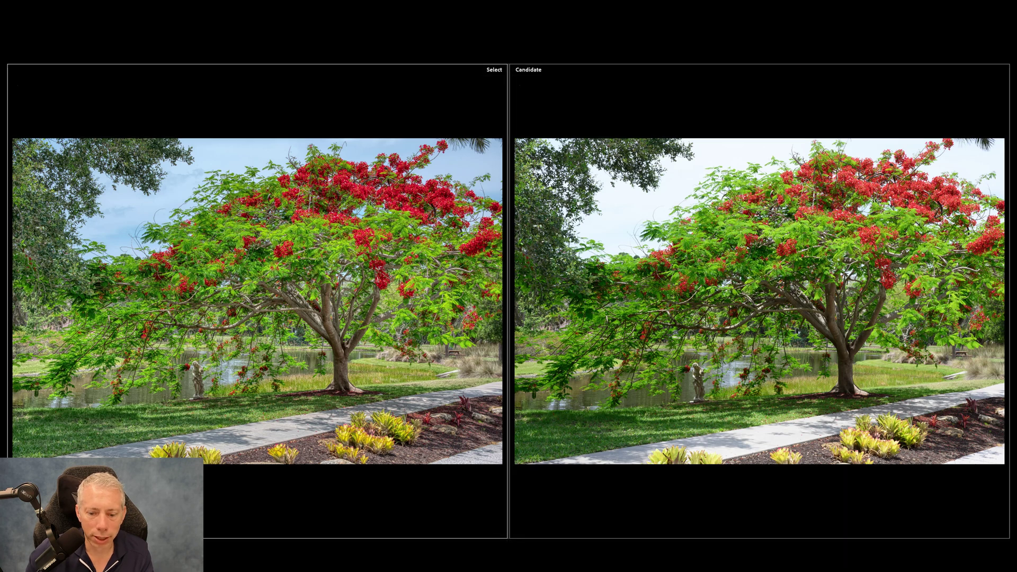
pyautogui.press('l')
pyautogui.moveTo(511, 556)
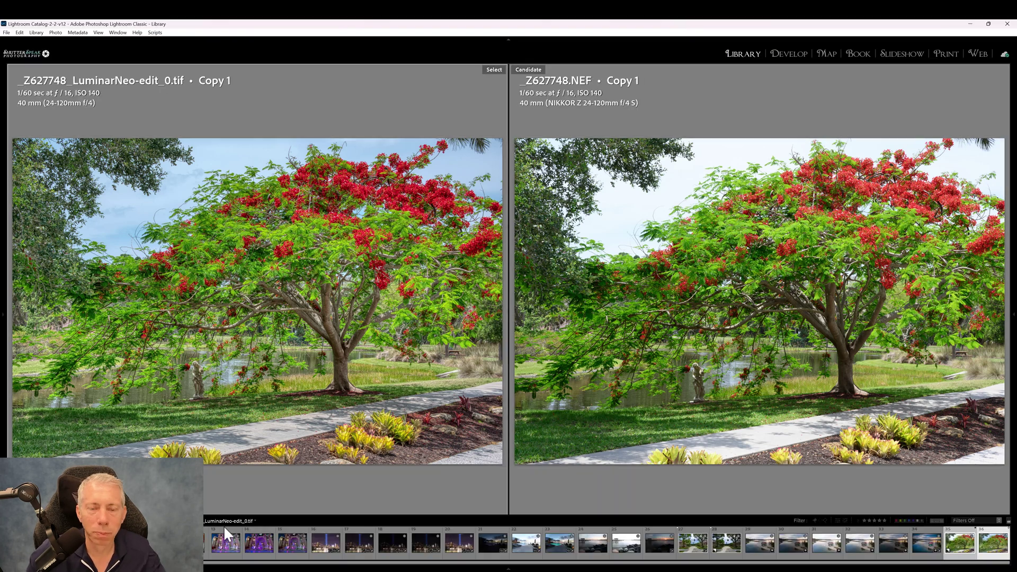
pyautogui.press('t')
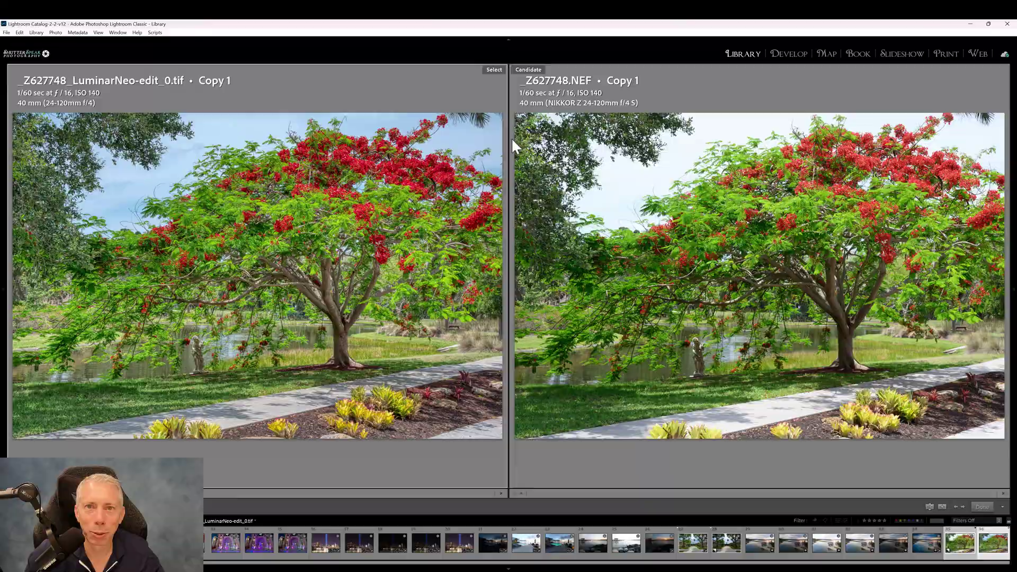